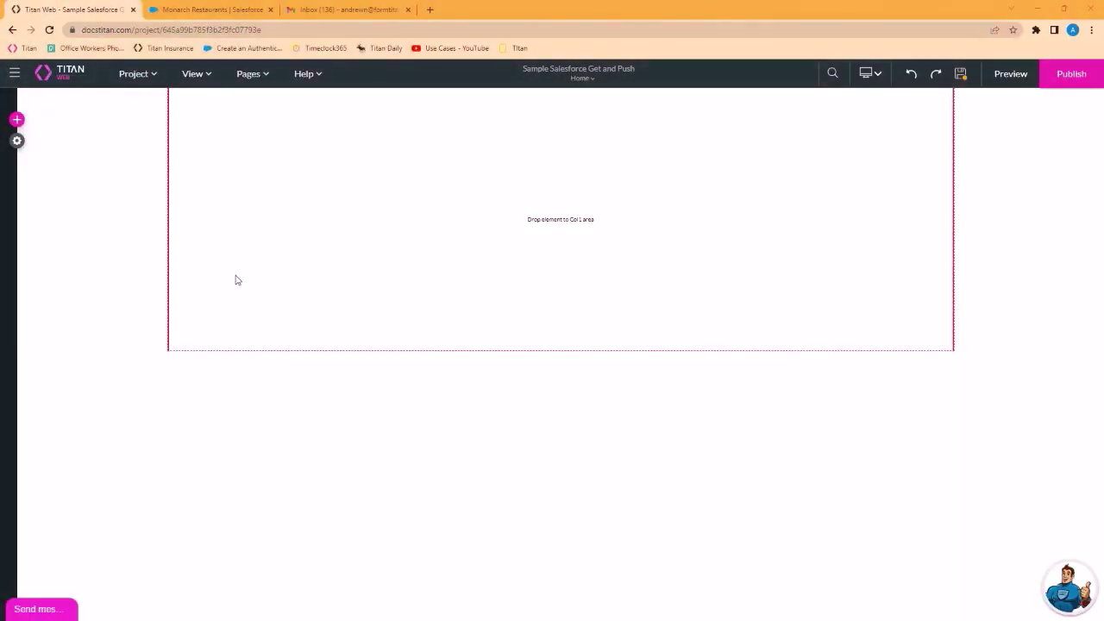
Drag a form template onto the page and give it 1 column and 5 rows
click(17, 119)
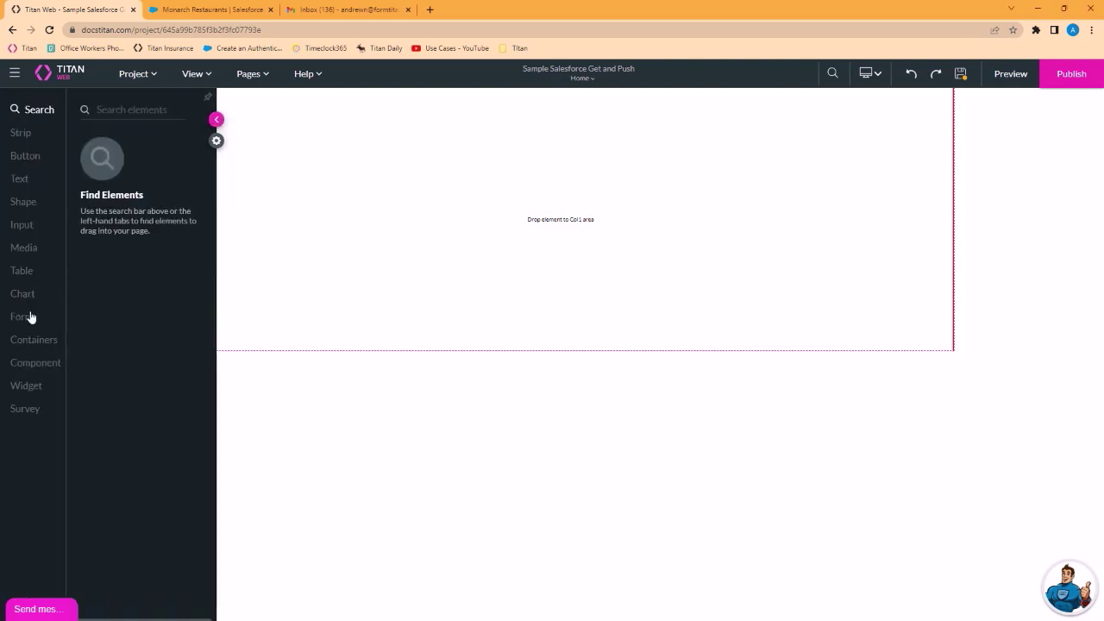
click(26, 317)
drag(153, 256, 403, 193)
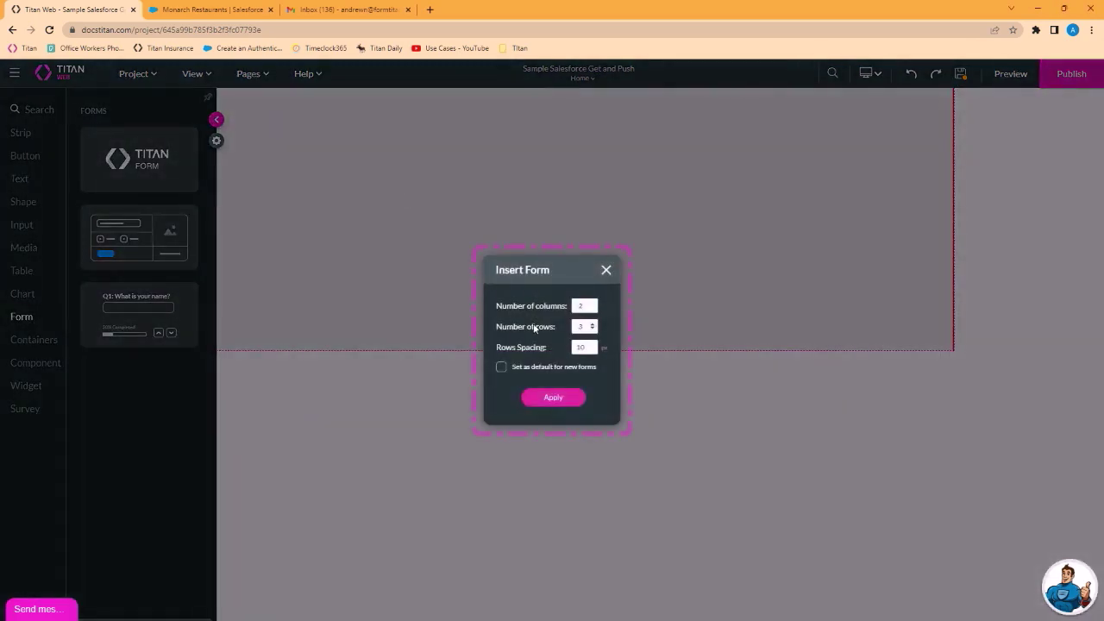
double_click(582, 306)
text(1)
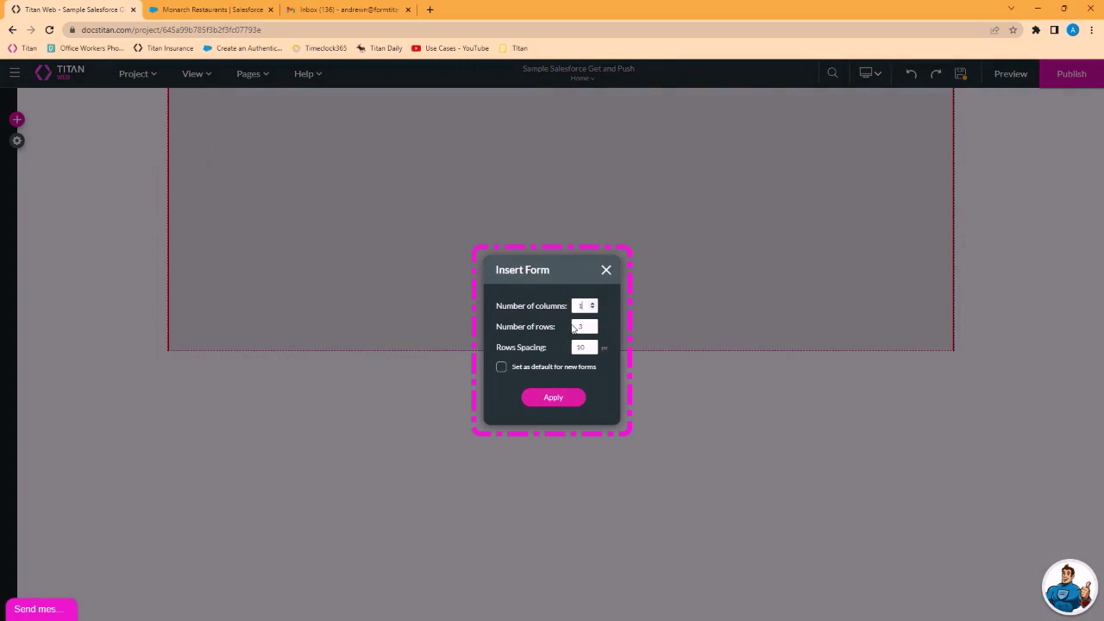
double_click(576, 326)
text(5)
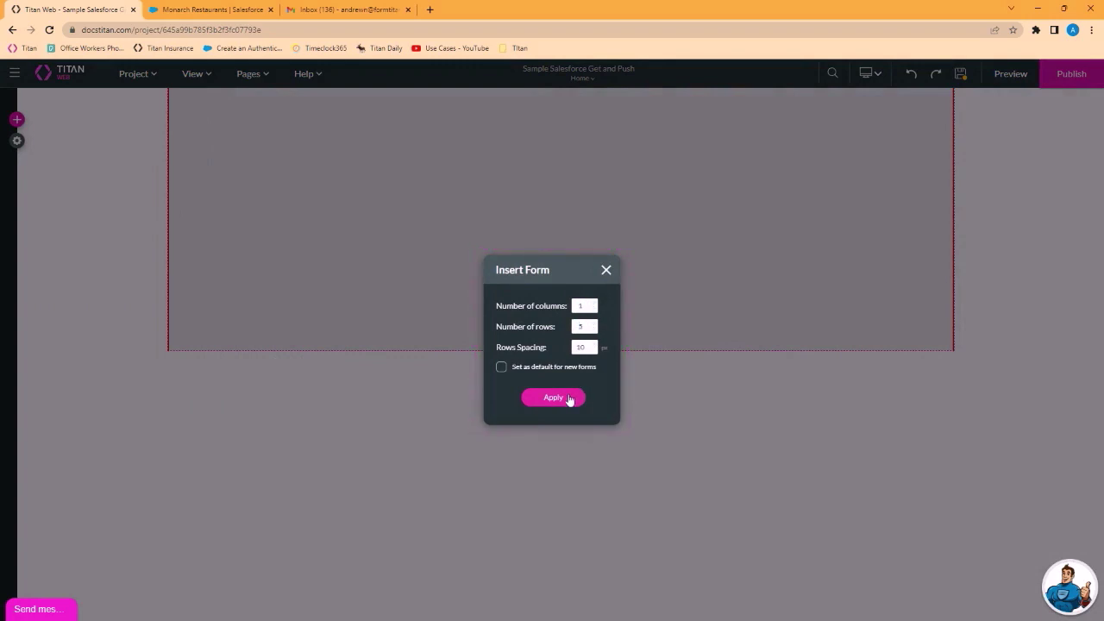
click(566, 396)
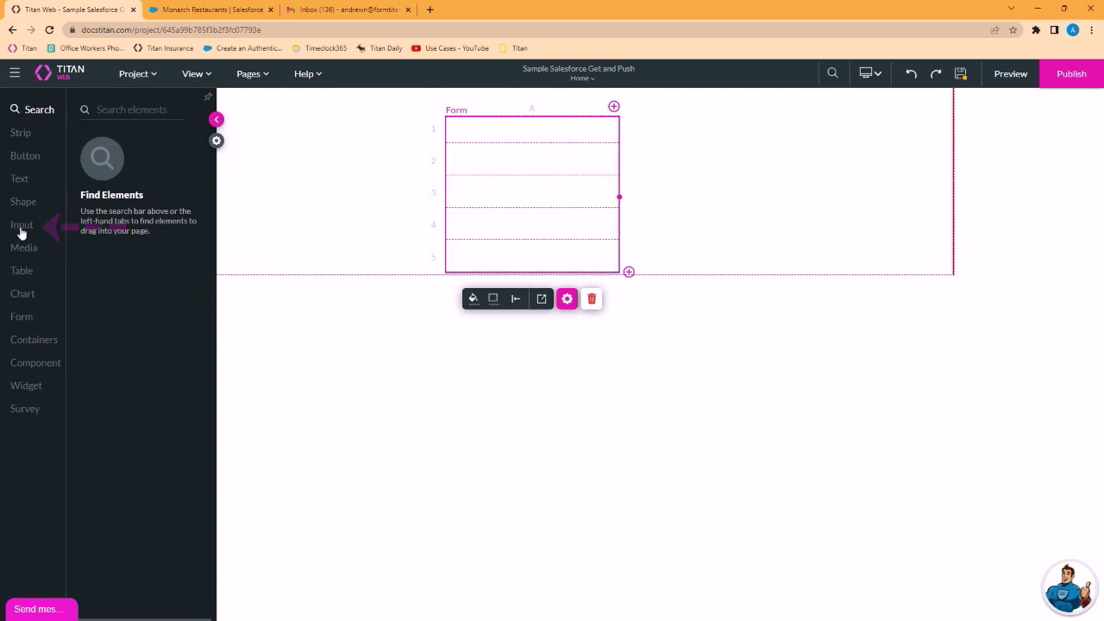
Place a Text Field in each of the form's first three rows
click(19, 226)
drag(99, 165, 444, 142)
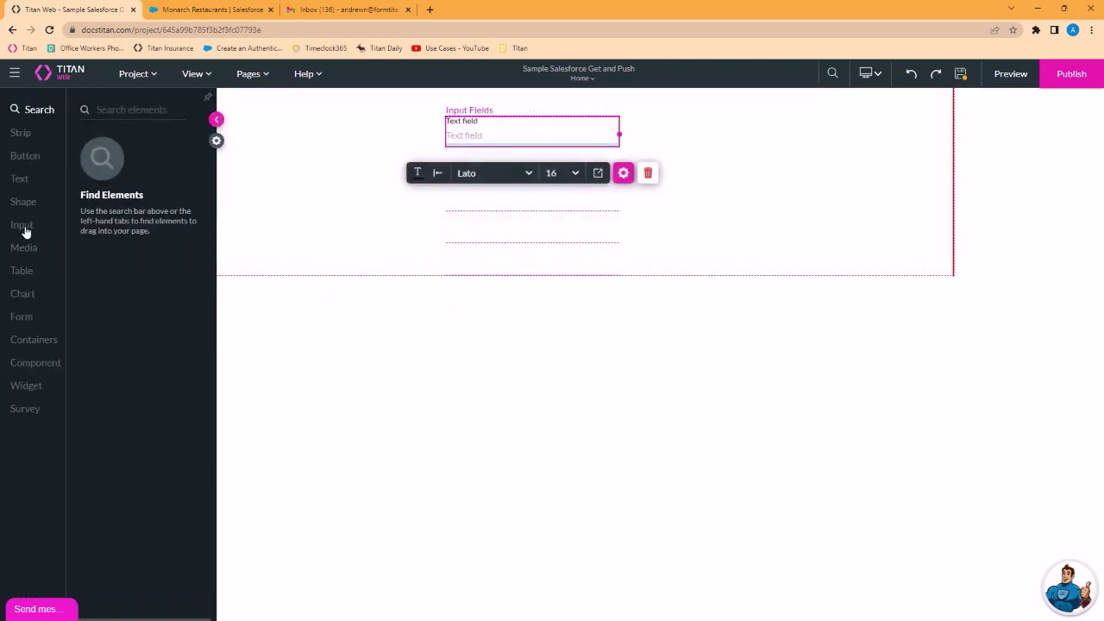
click(20, 226)
drag(124, 164, 540, 180)
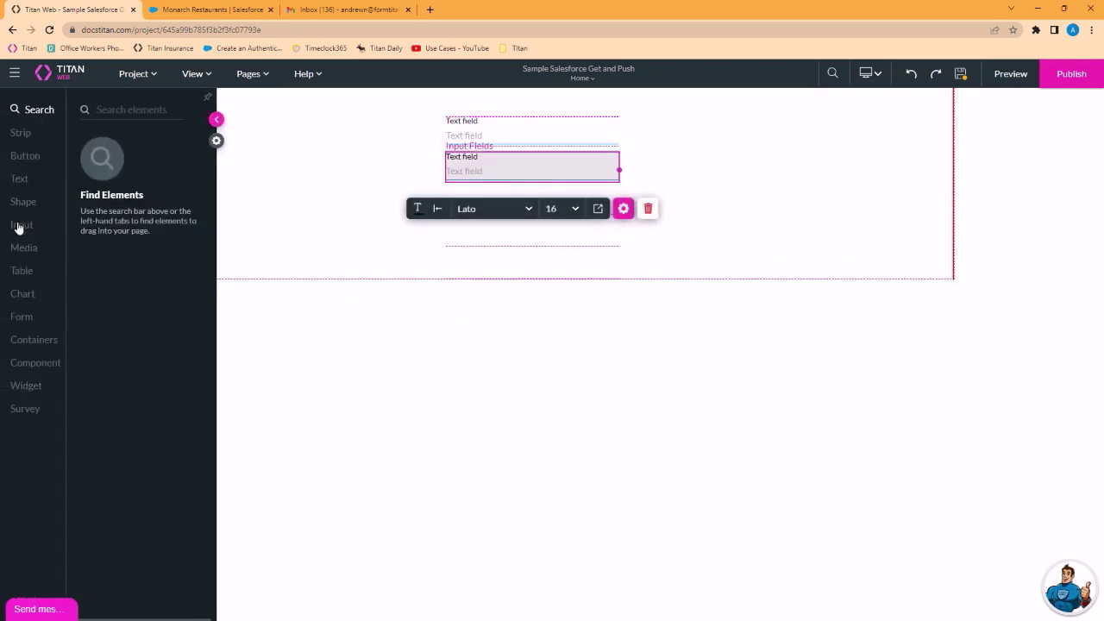
click(20, 225)
drag(130, 166, 471, 212)
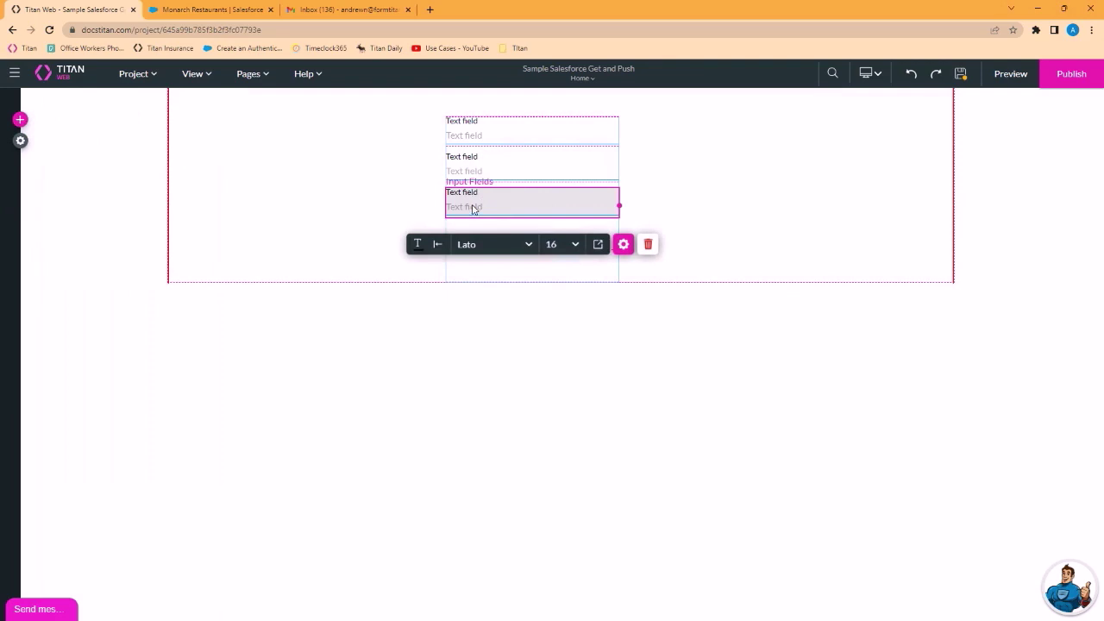
Add a Primary button to the form below the text fields
mouse_move(16, 119)
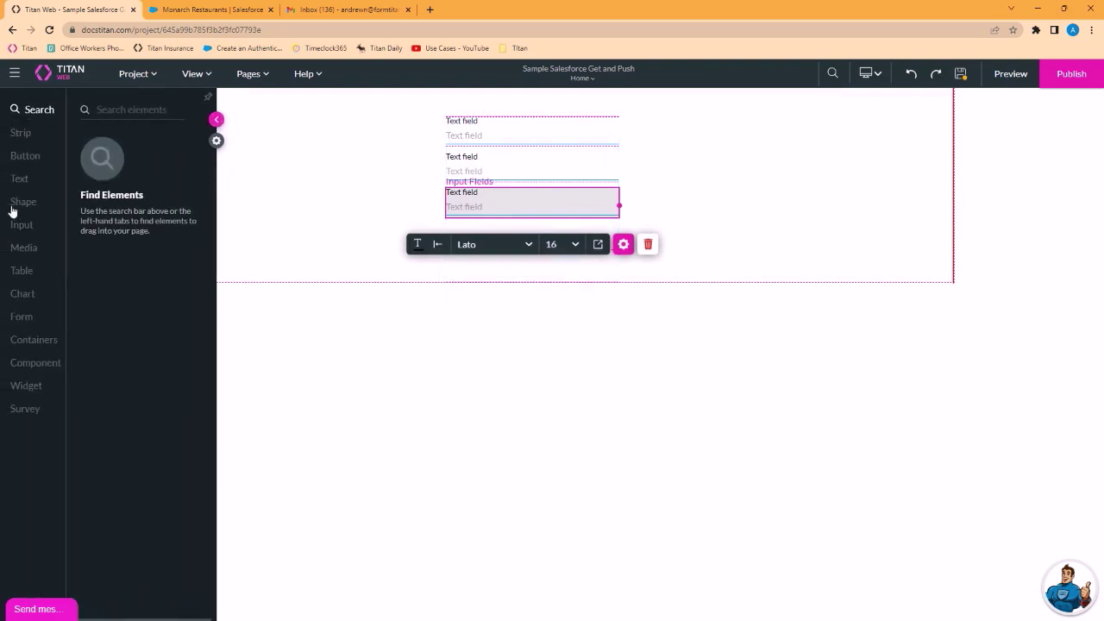
click(25, 157)
drag(150, 150, 520, 279)
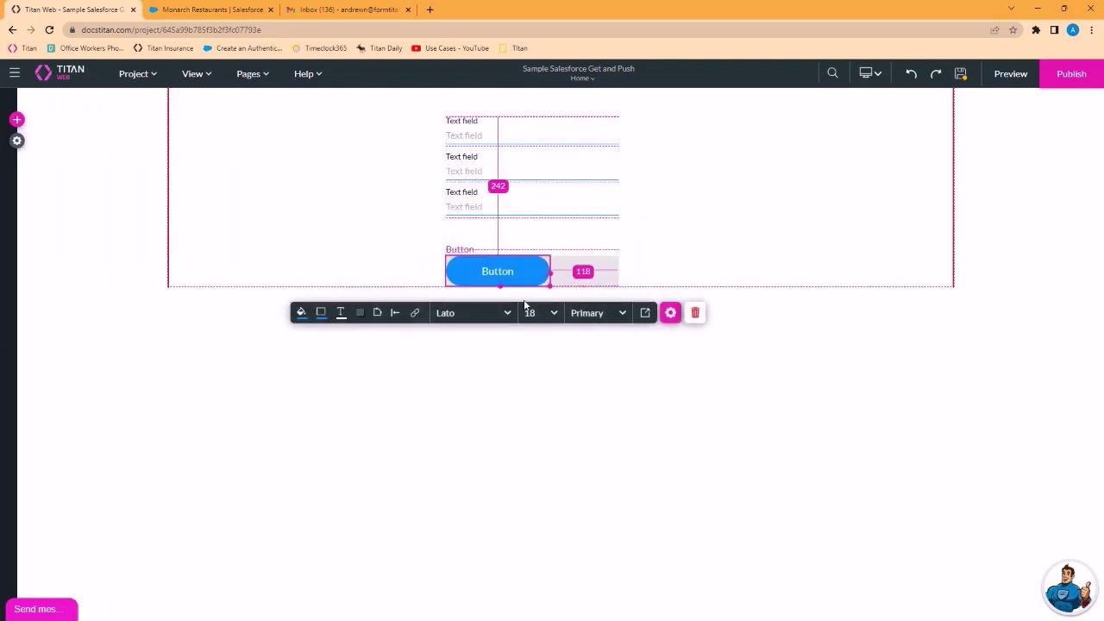
Label the top text field 'Account Number'
click(544, 137)
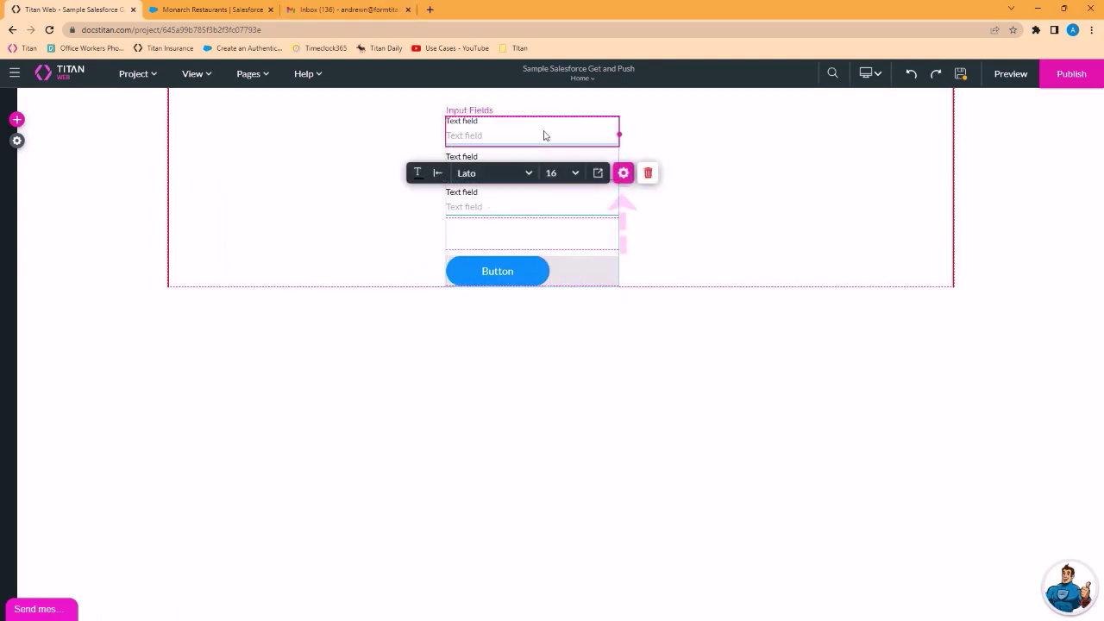
click(622, 174)
triple_click(851, 222)
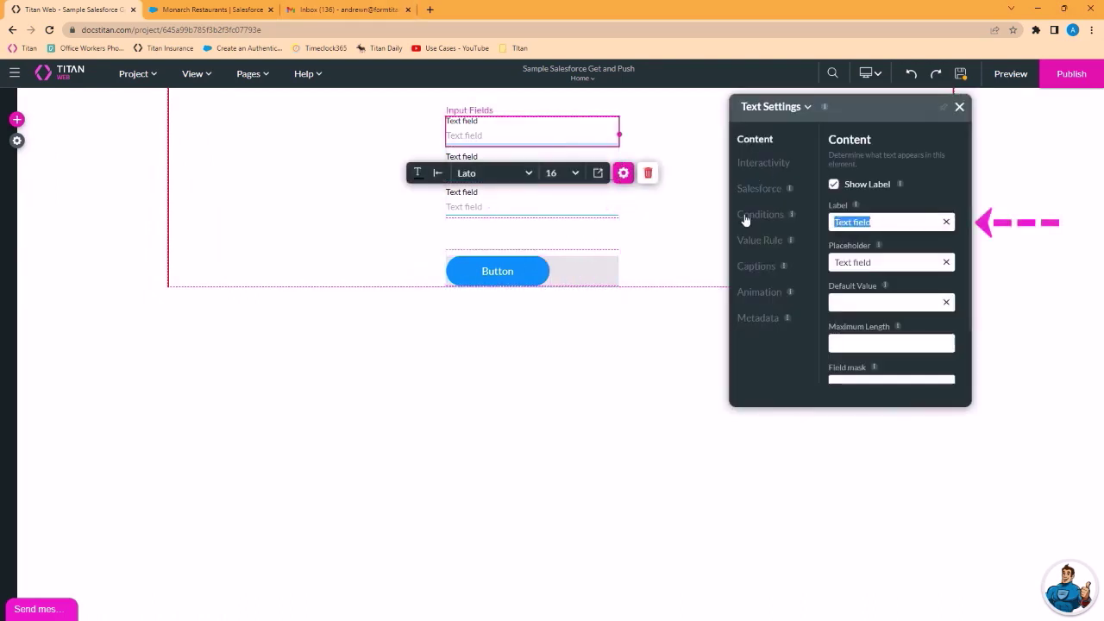
text(Account)
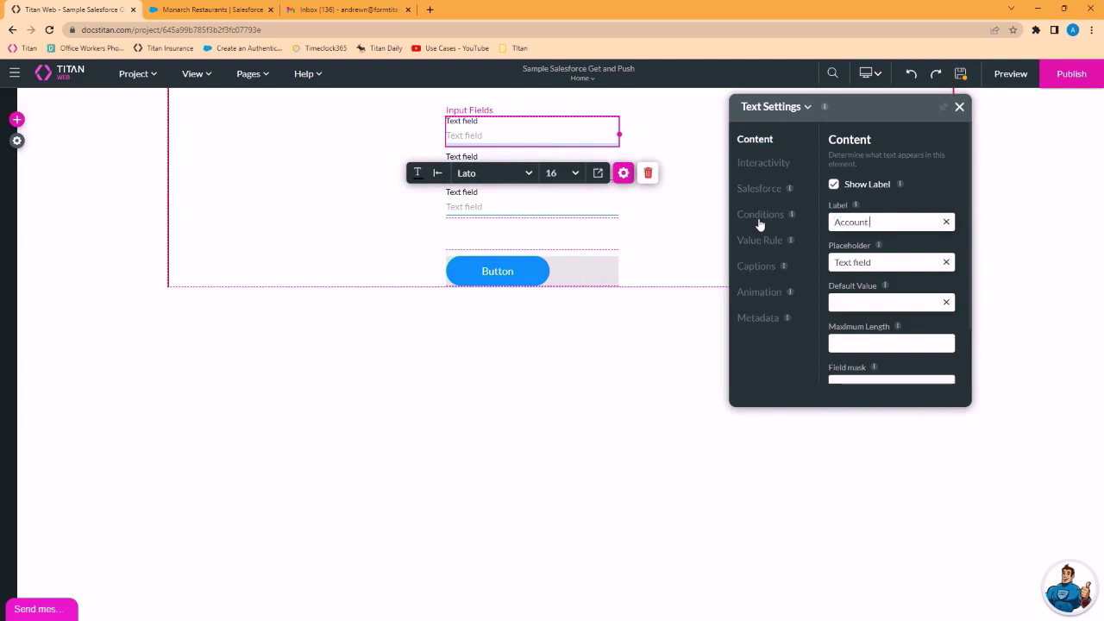
text( Number)
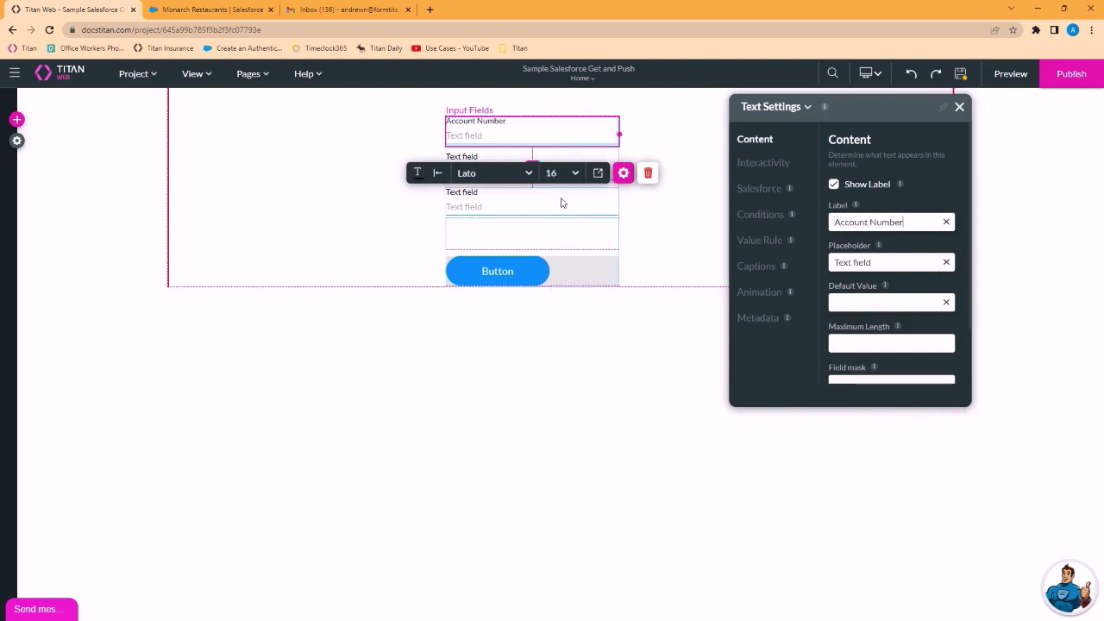
Label the second text field 'Account Name'
click(561, 203)
click(552, 168)
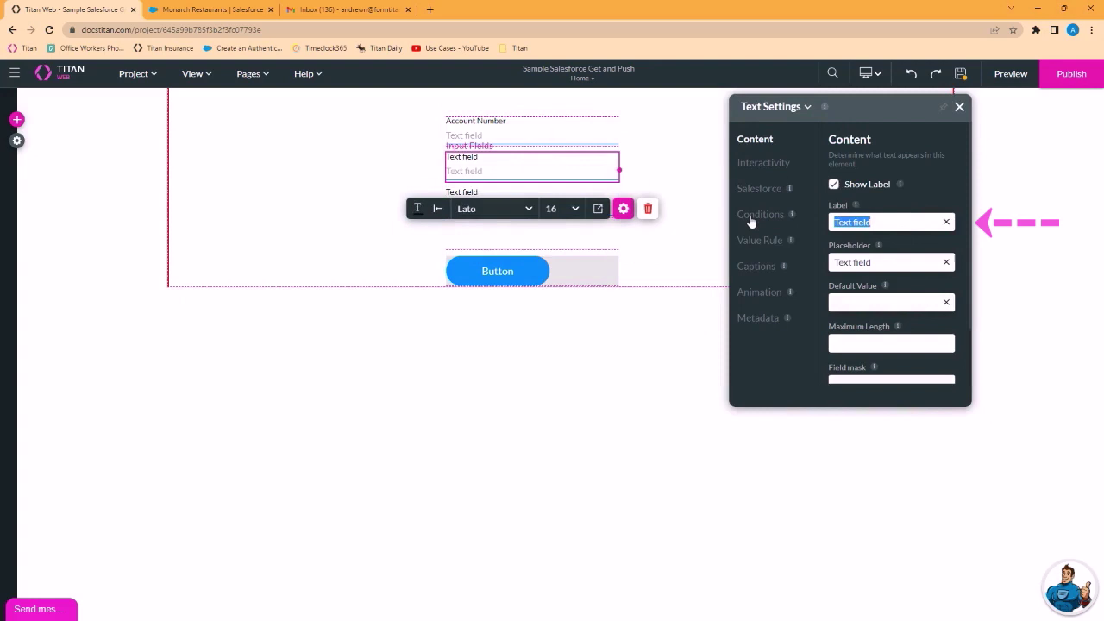
text(Account Name)
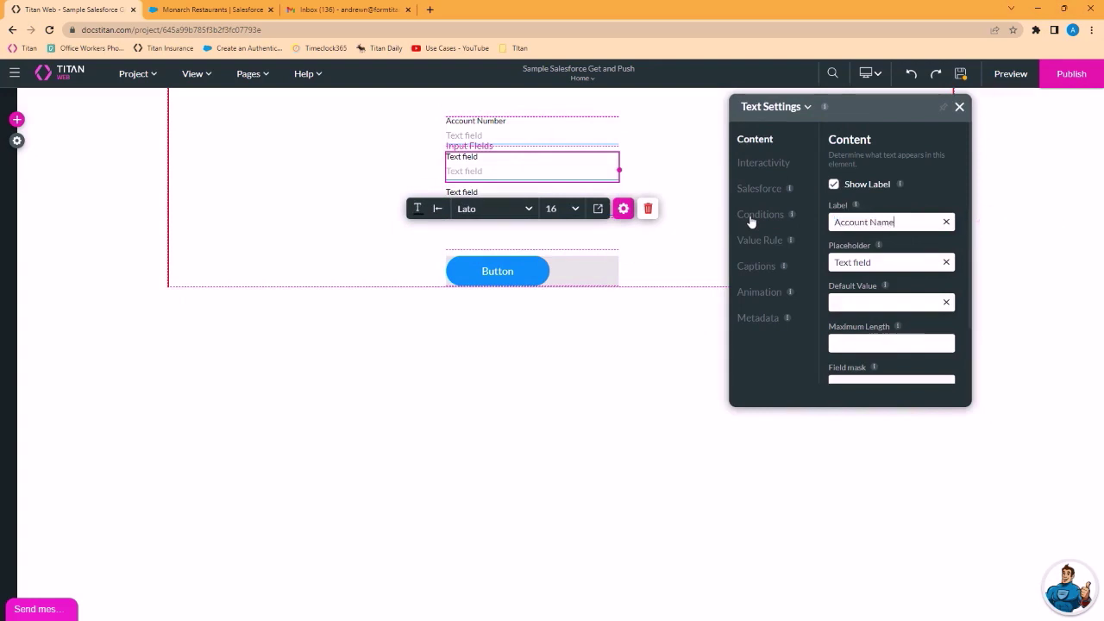
click(614, 331)
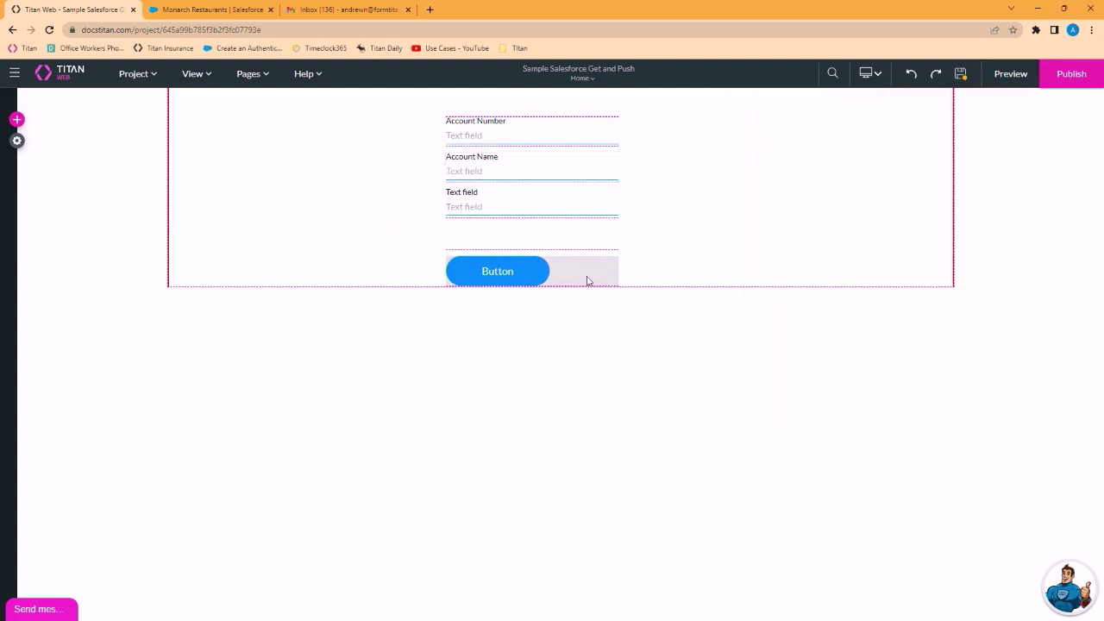
Label the third text field 'Account Billing City'
click(529, 201)
click(622, 246)
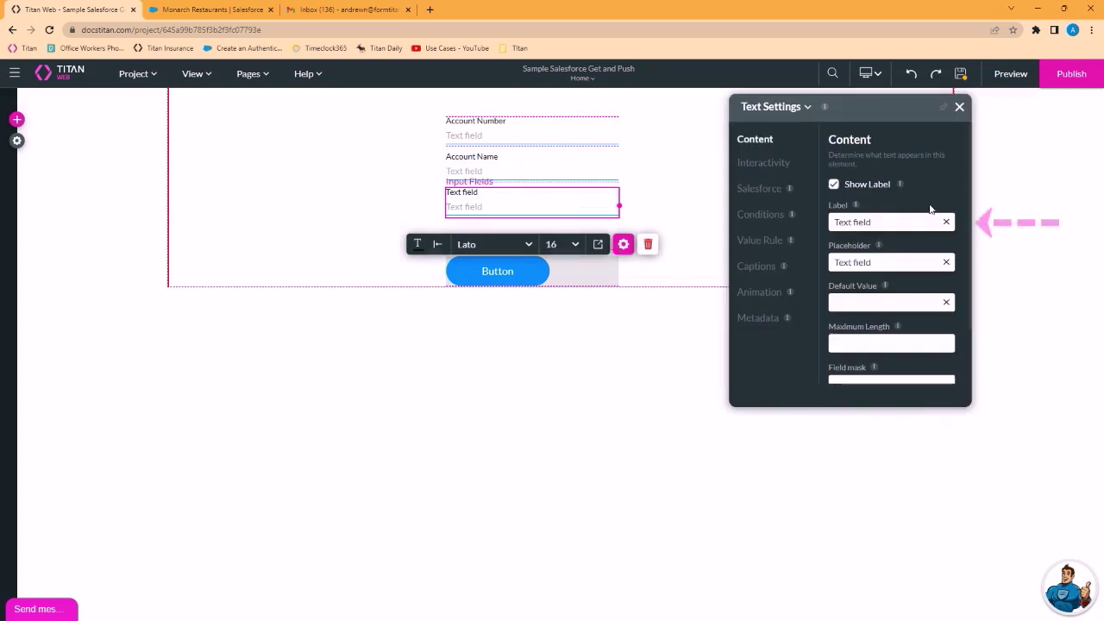
drag(891, 224, 719, 221)
text(Accou)
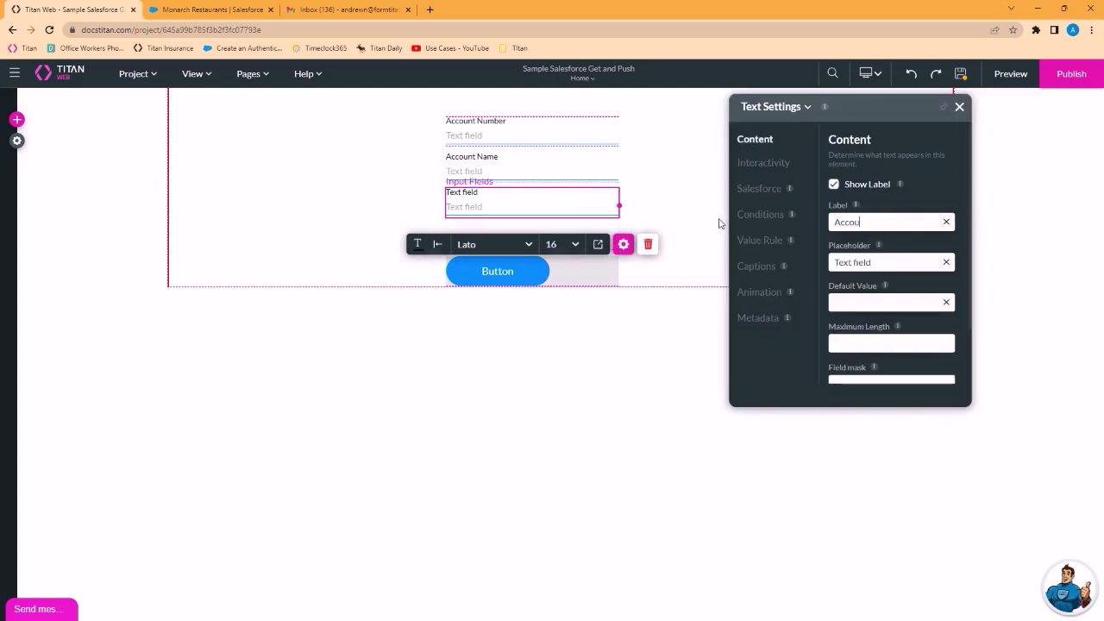
text(nt Billing City)
click(679, 347)
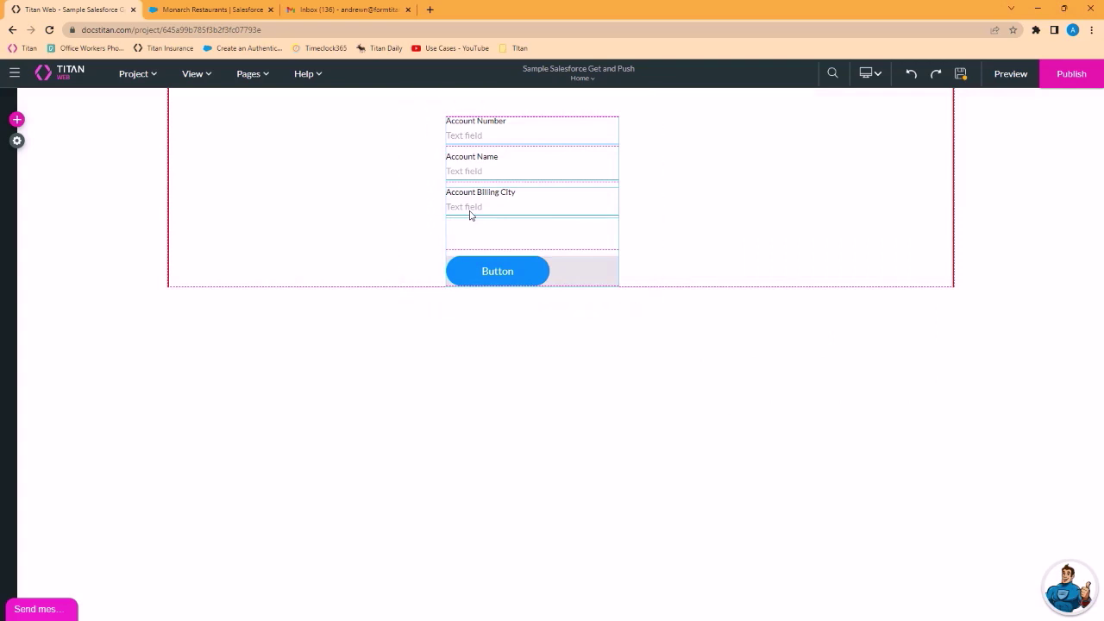
Open Project settings and its Salesforce Integration dialog on Get Records
click(17, 140)
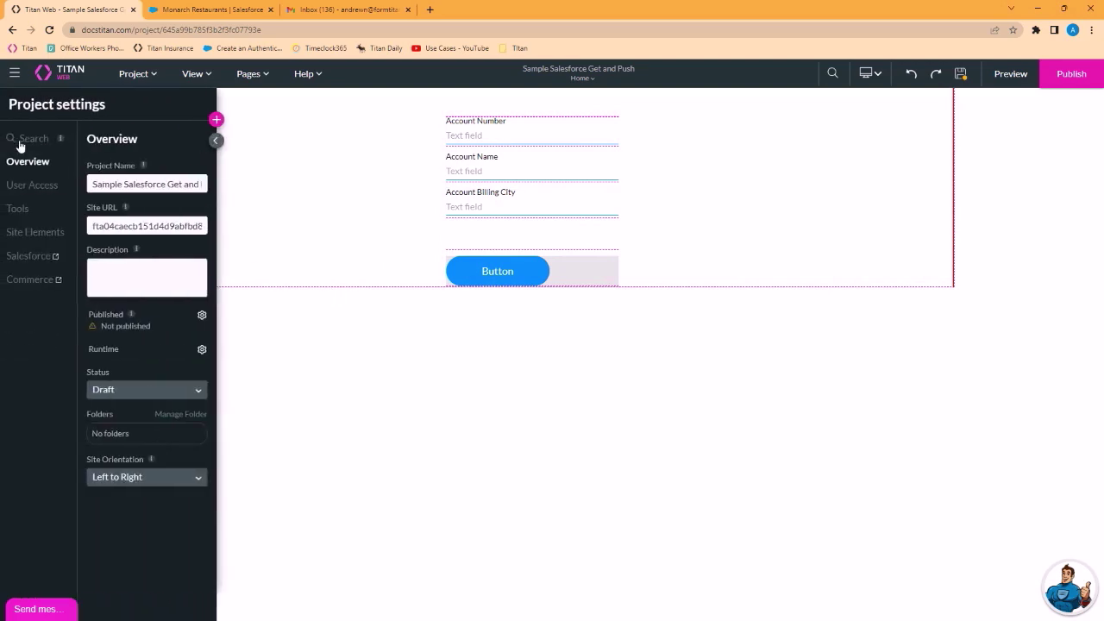
click(28, 256)
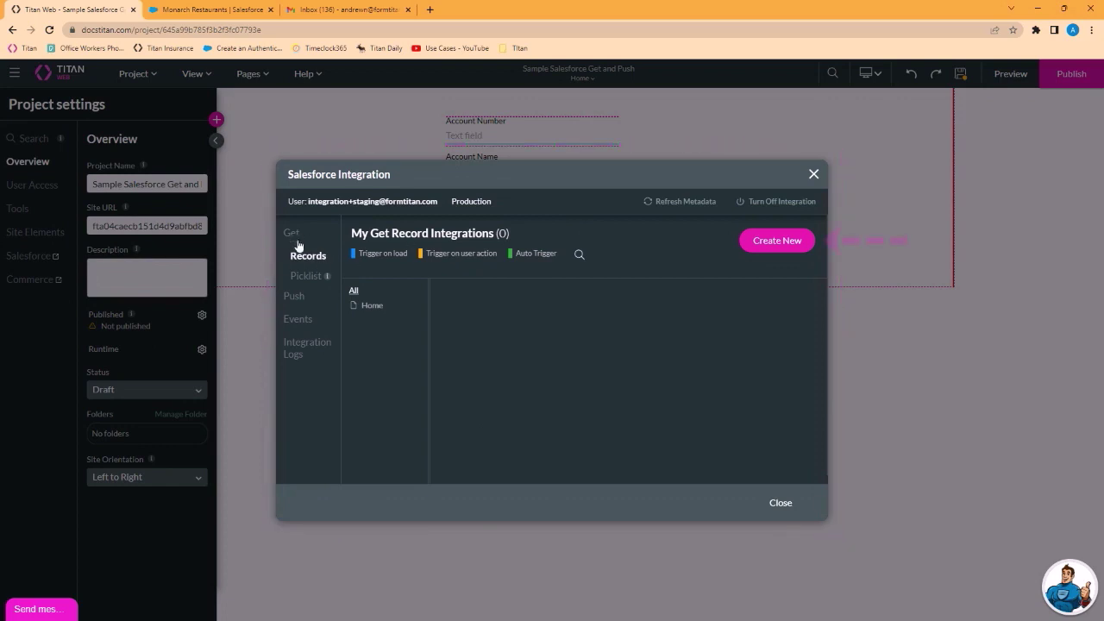
Create a Get record on Account, described 'pull account data based on account number', triggered by User action
click(769, 242)
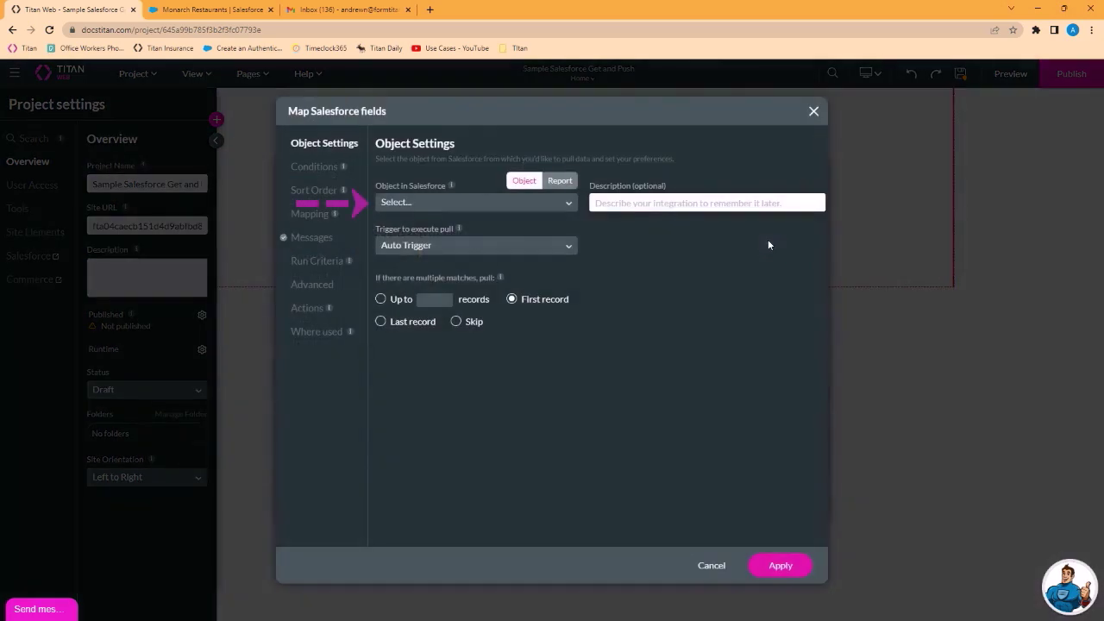
click(545, 203)
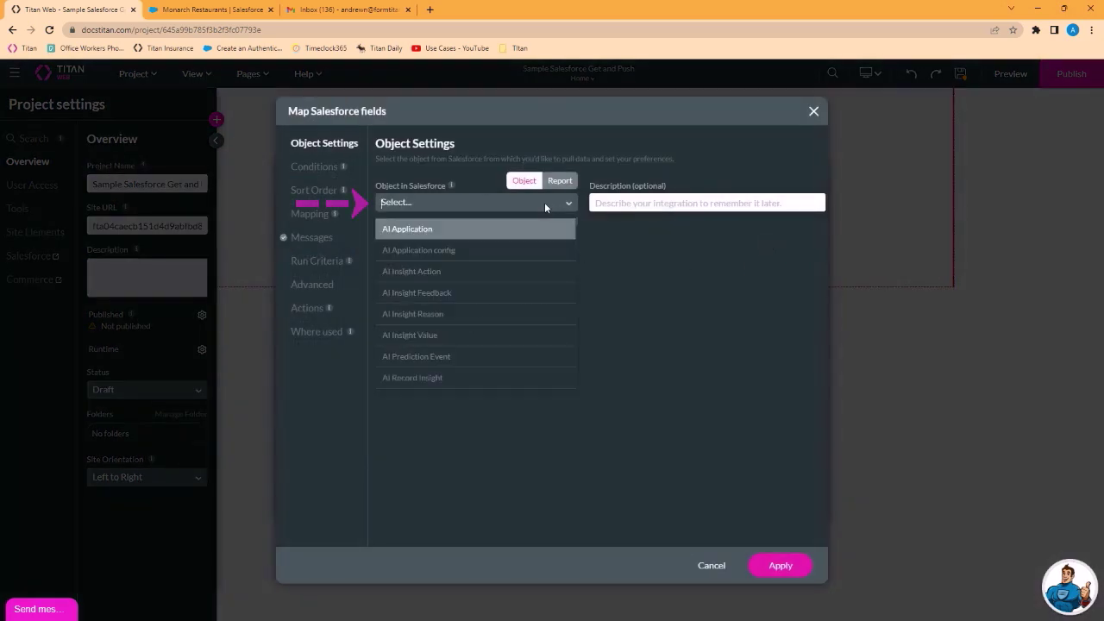
text(acc)
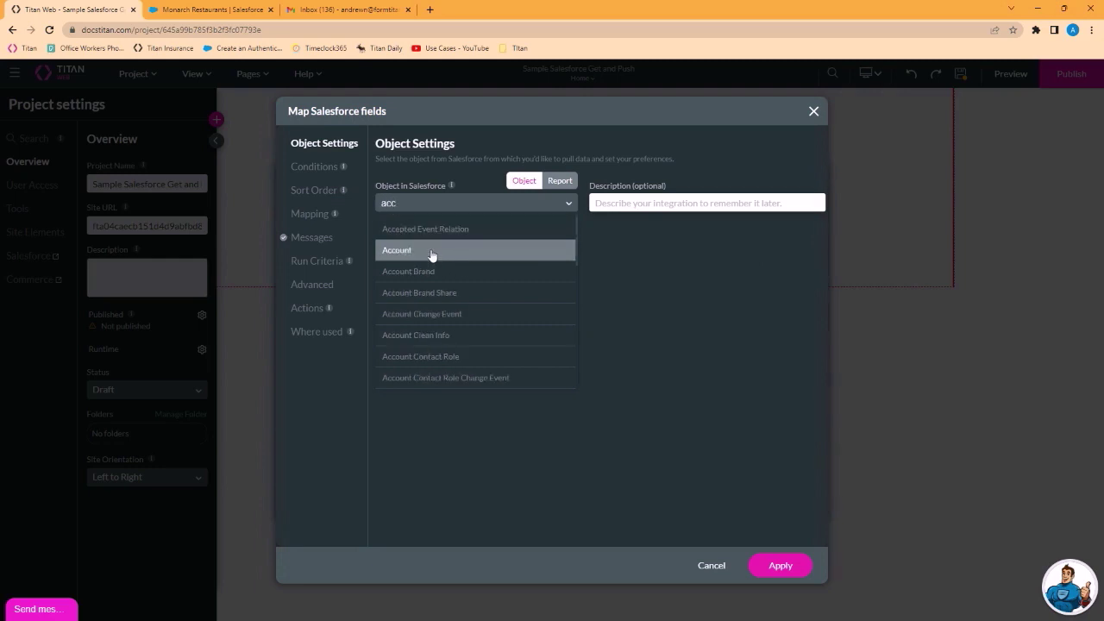
click(431, 250)
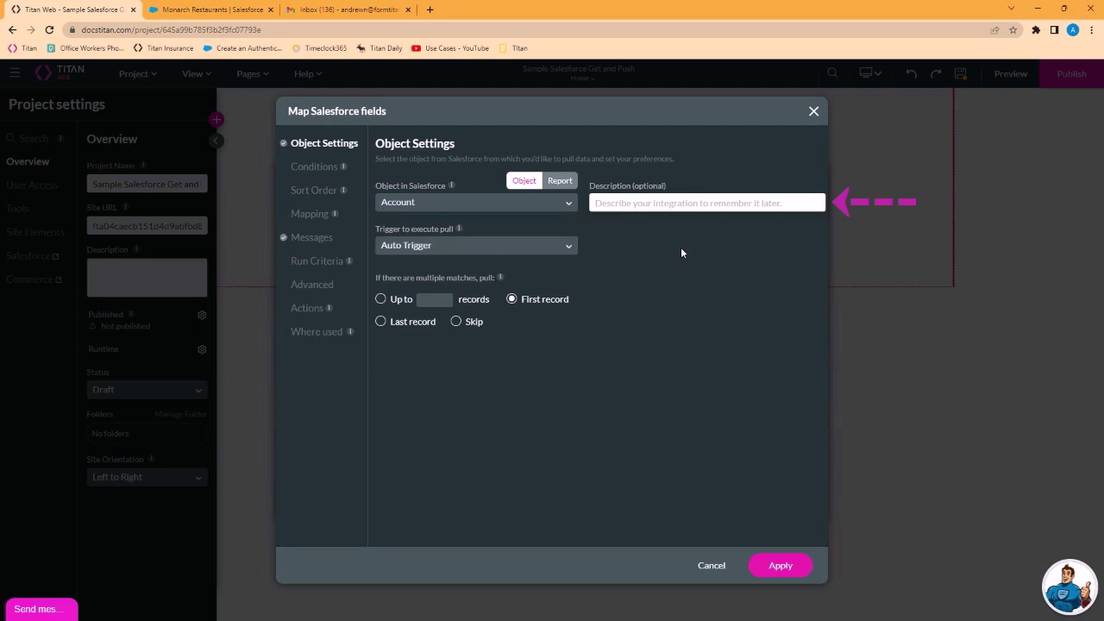
text(pull account)
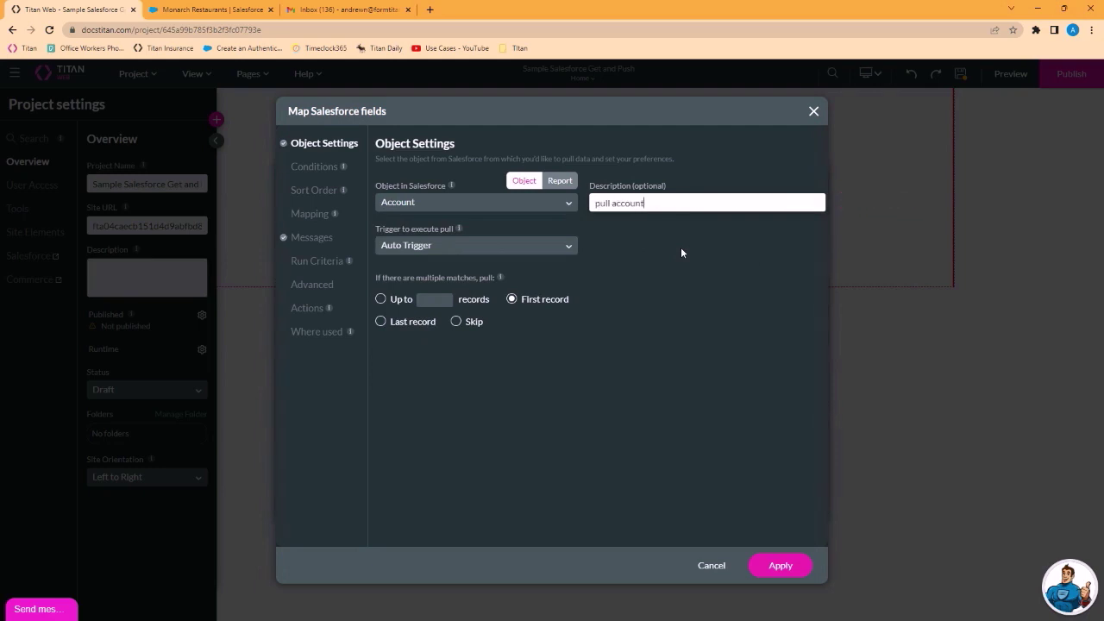
text( data based on account number)
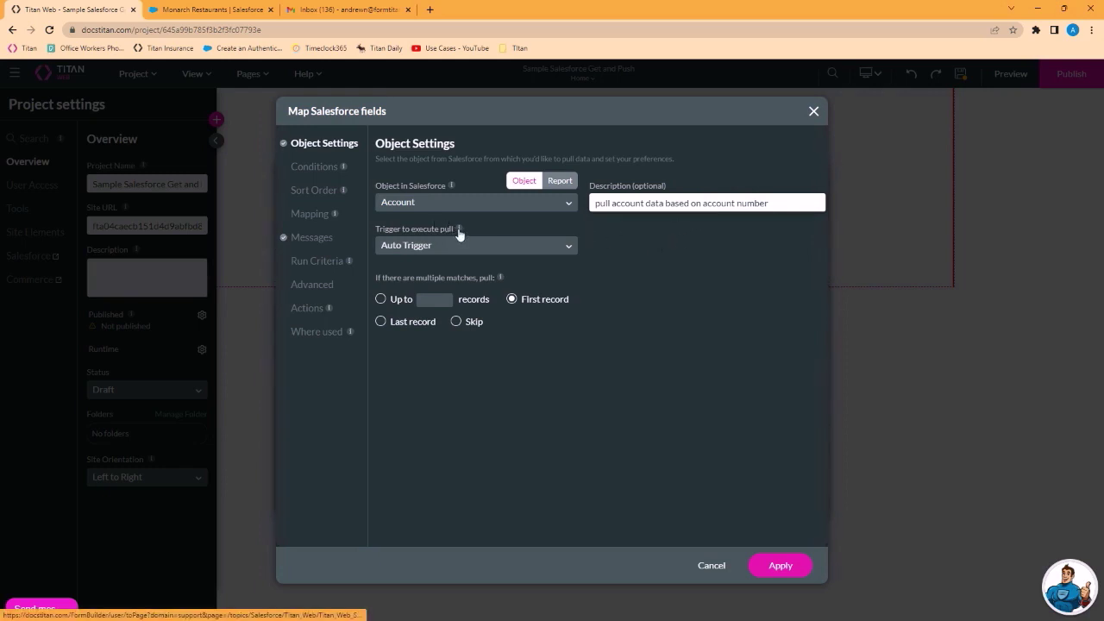
click(572, 246)
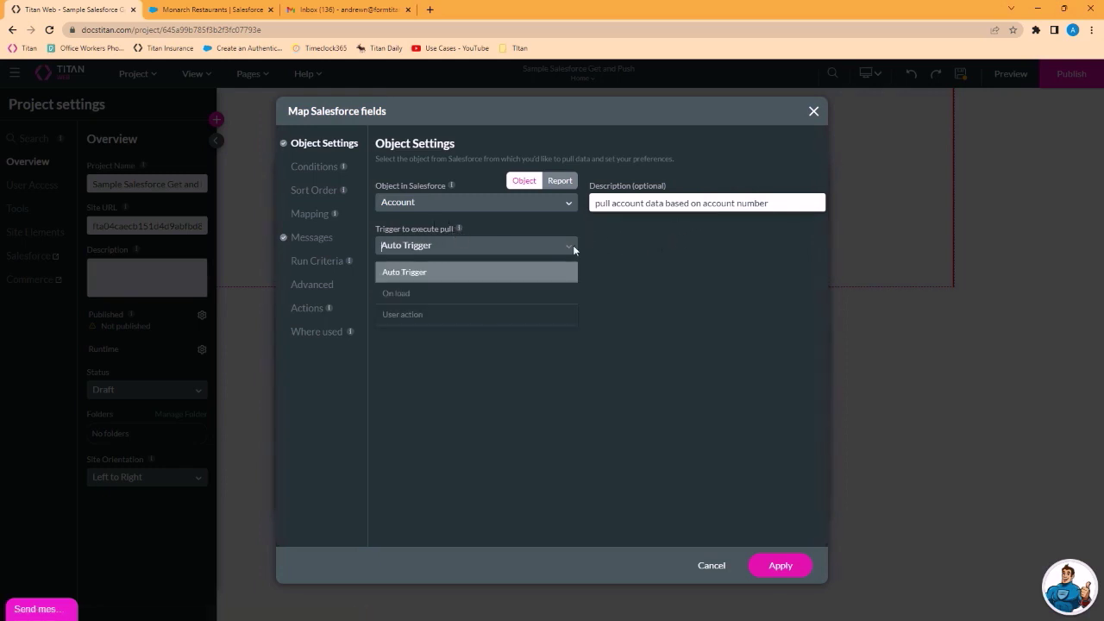
click(410, 315)
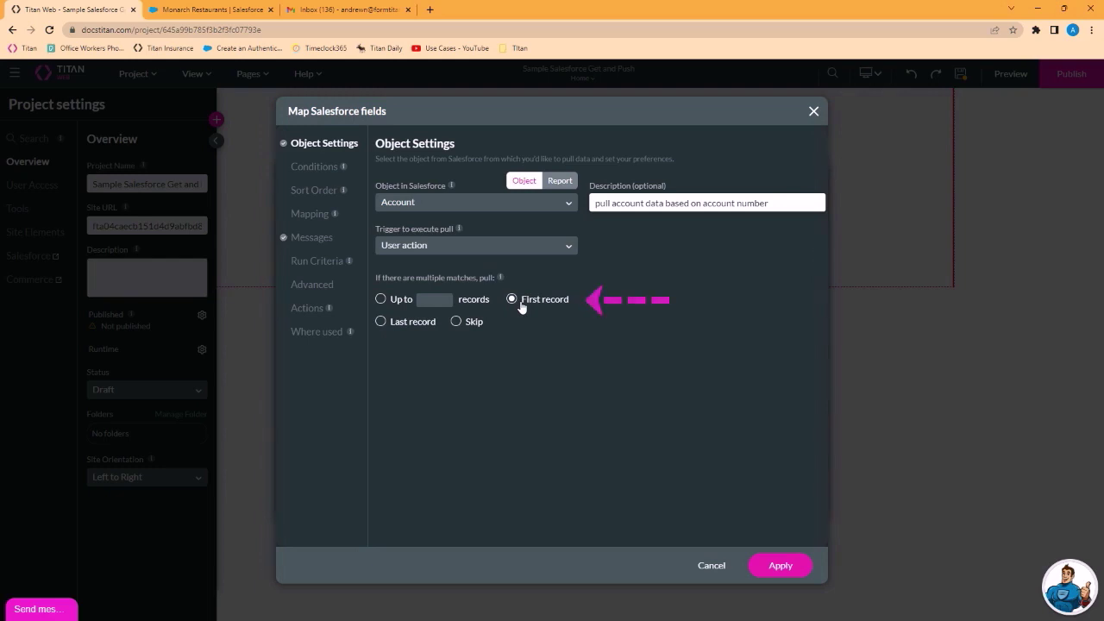
Add a condition: Account Number Equals the form's Account Number field
click(313, 167)
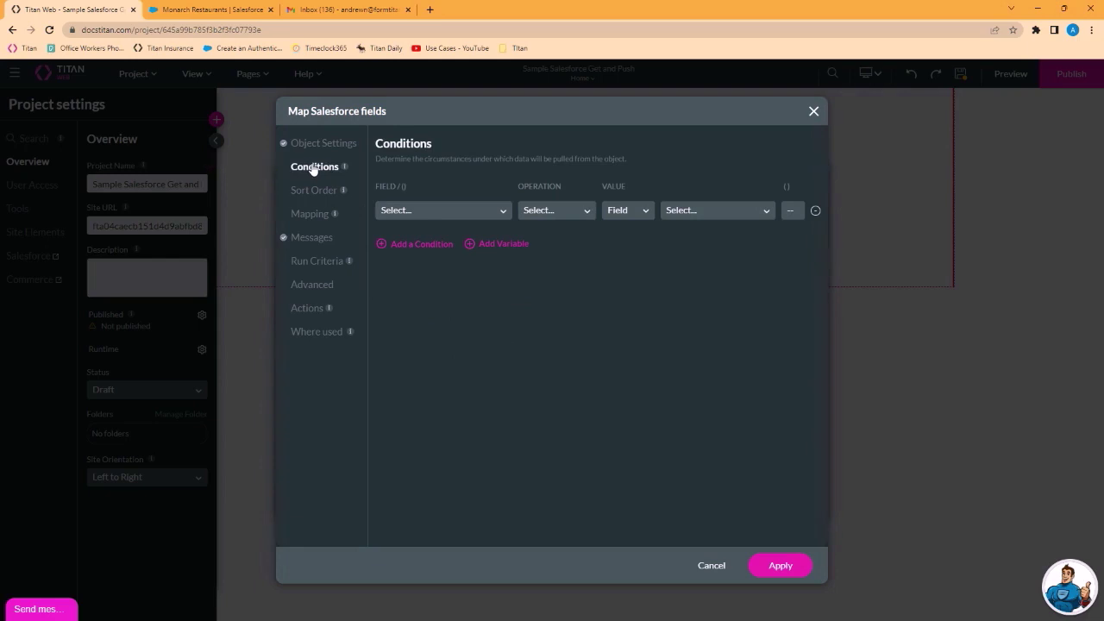
click(485, 209)
text(acc)
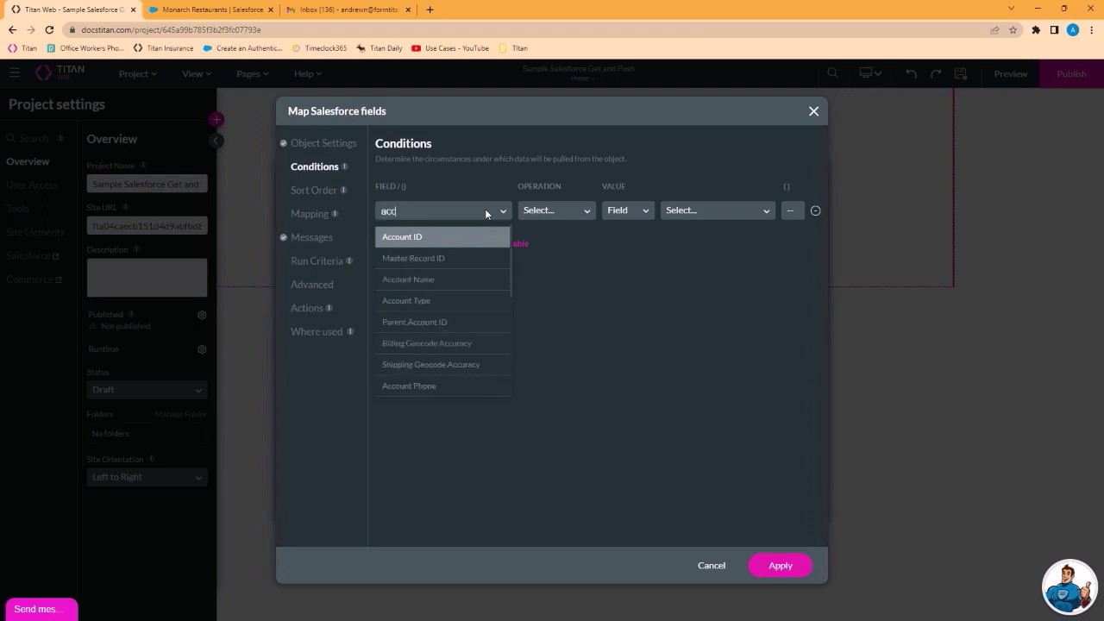
text(ount n)
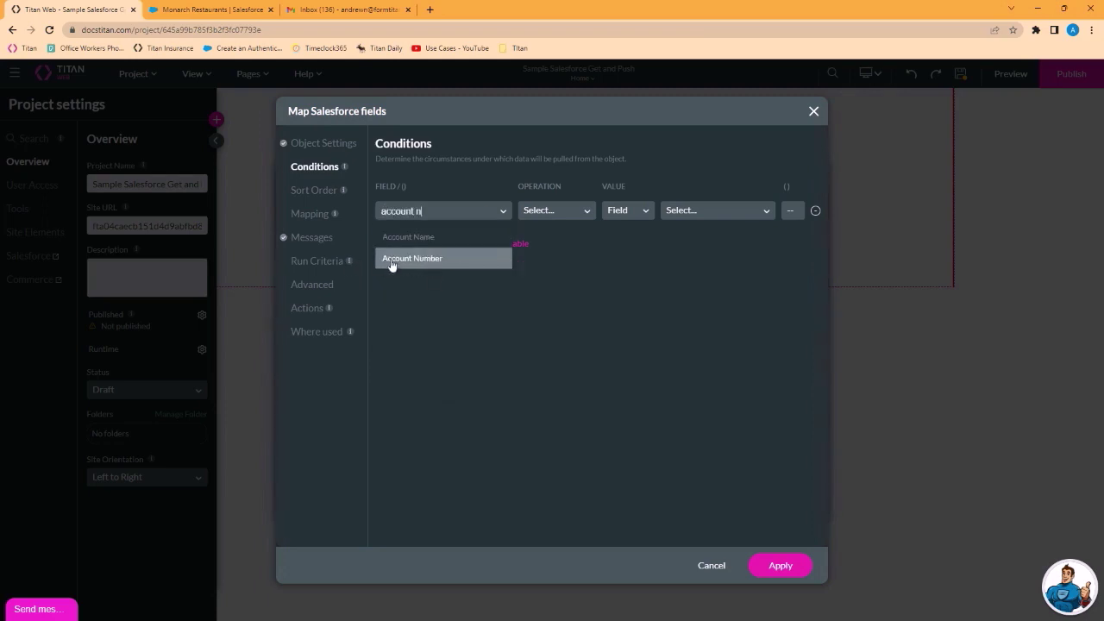
click(399, 258)
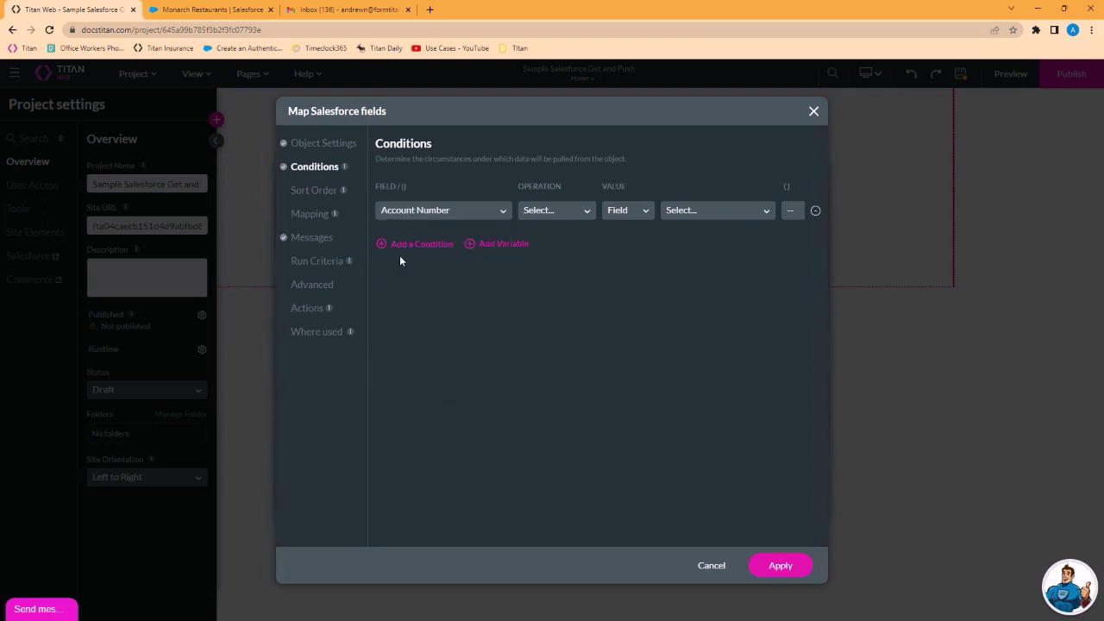
click(573, 215)
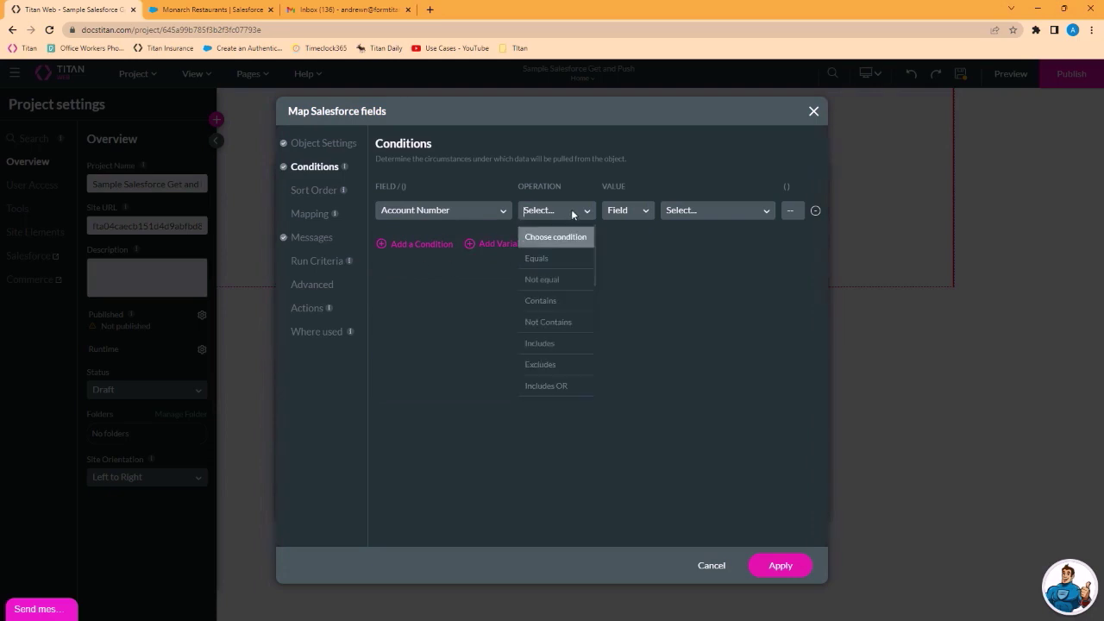
click(552, 260)
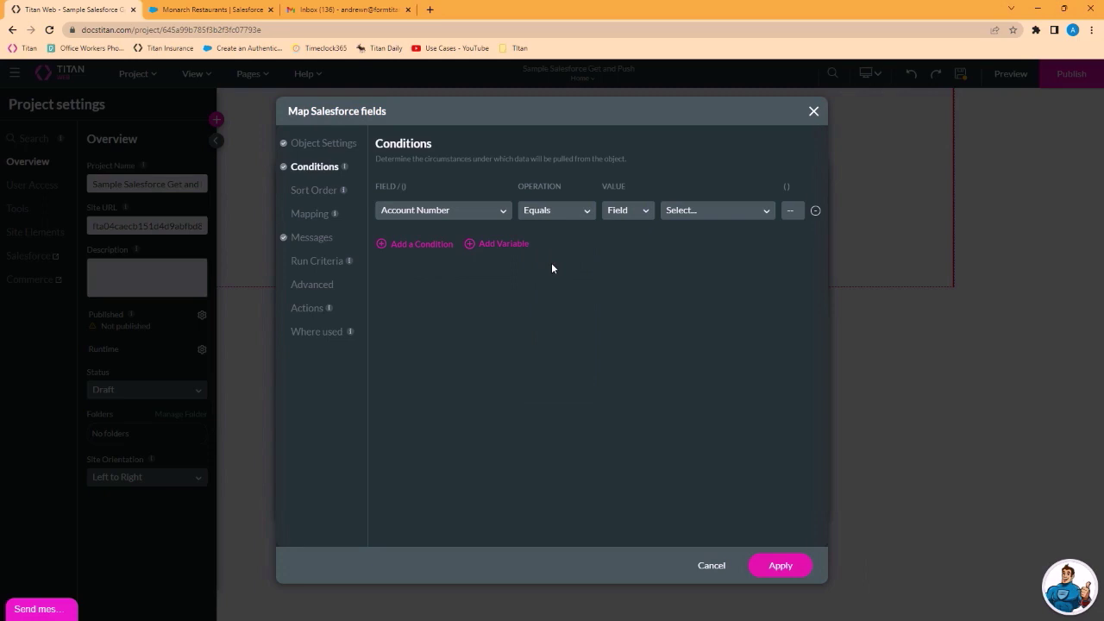
click(695, 210)
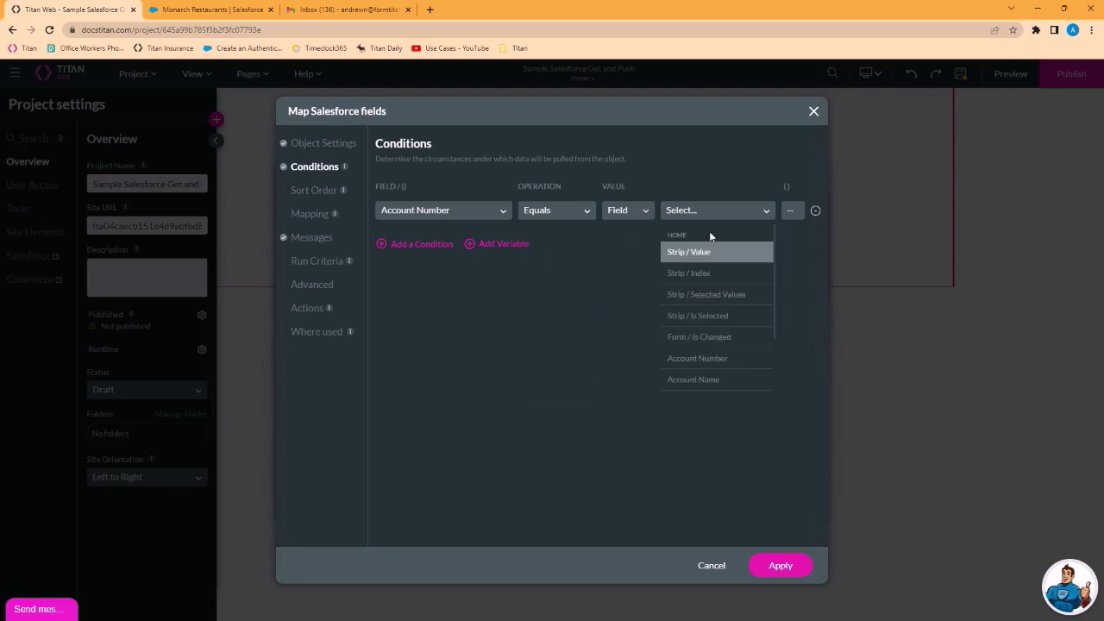
click(713, 358)
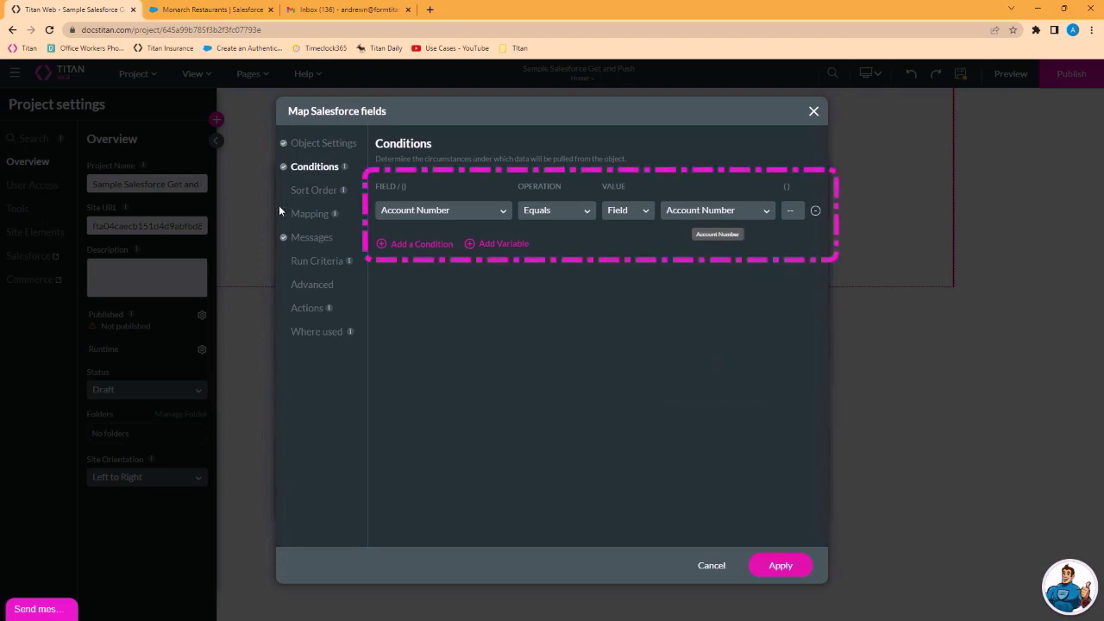
Map Account Name to Salesforce Account Name and Account Billing City to Billing City, then apply
click(305, 192)
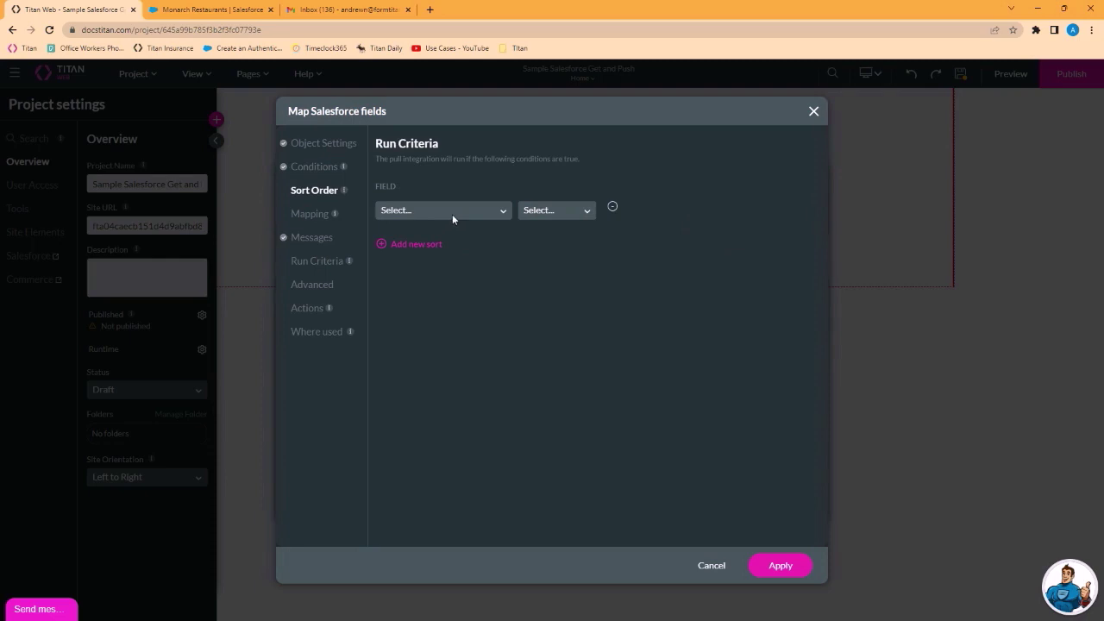
click(310, 214)
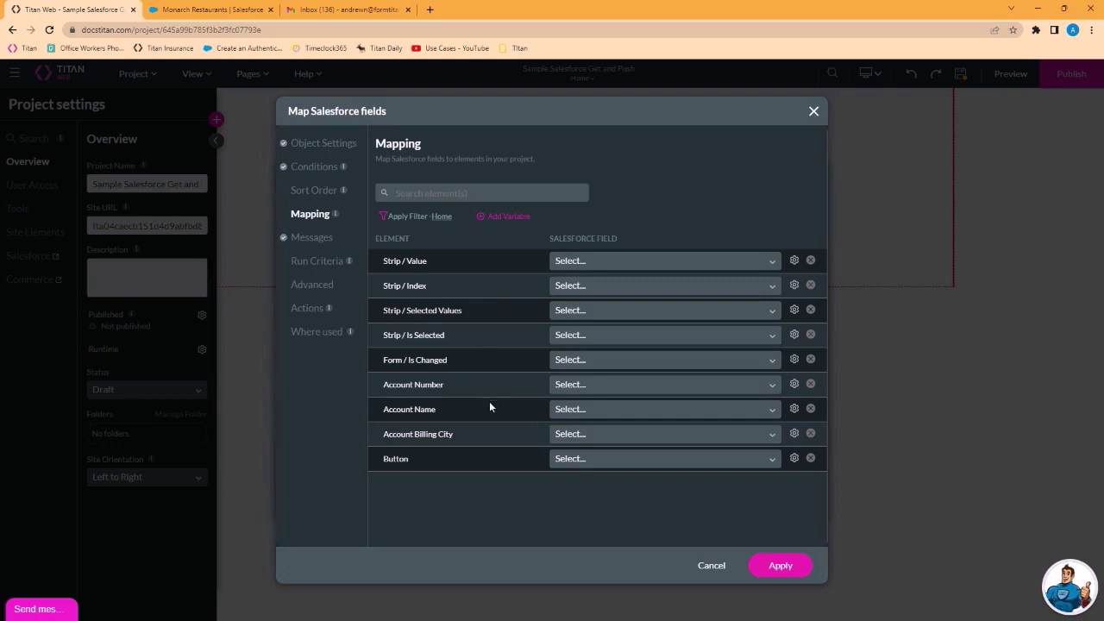
scroll(458, 414, down, 1)
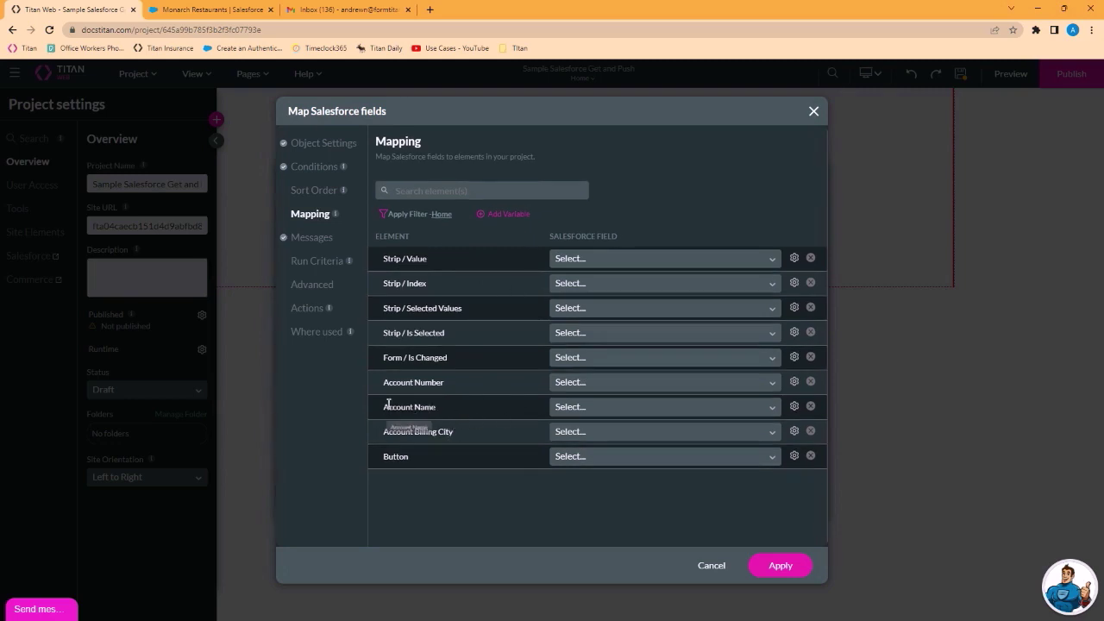
click(579, 410)
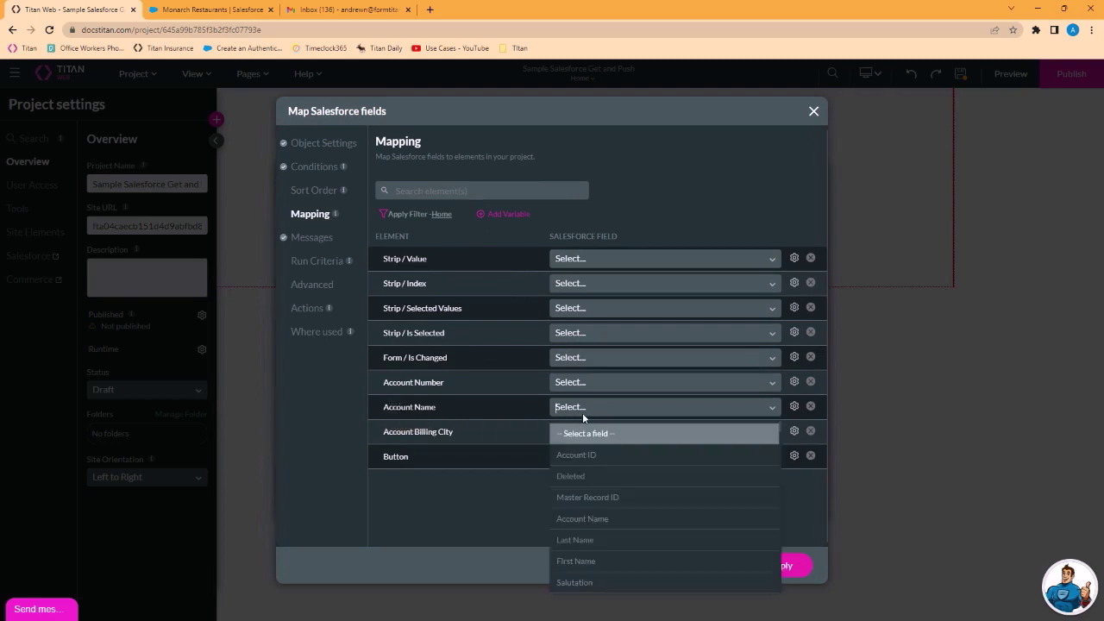
click(595, 518)
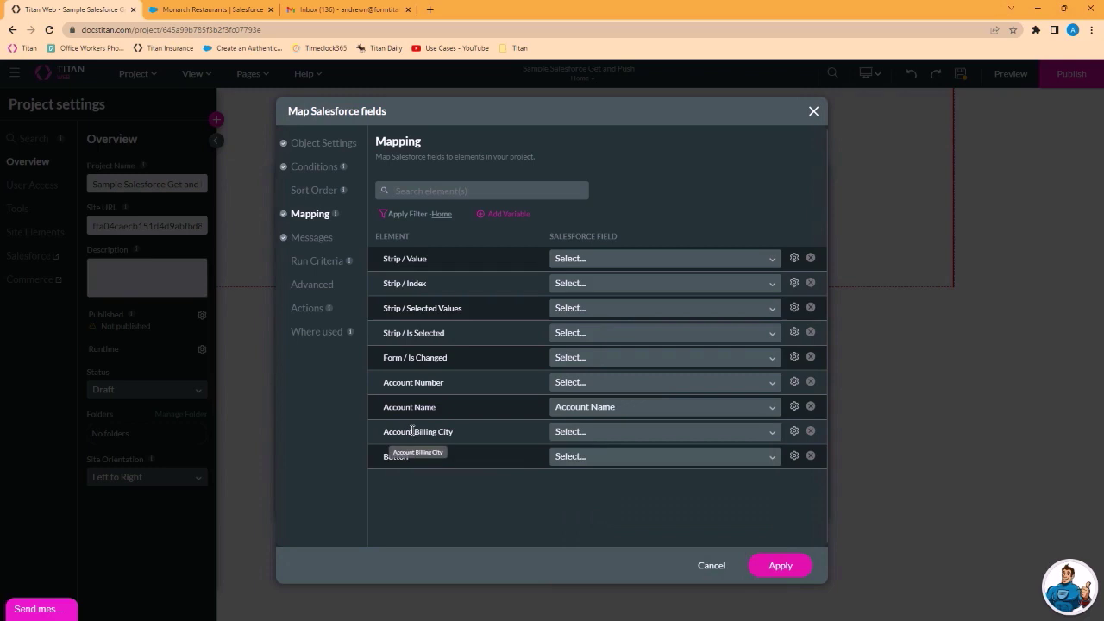
click(599, 432)
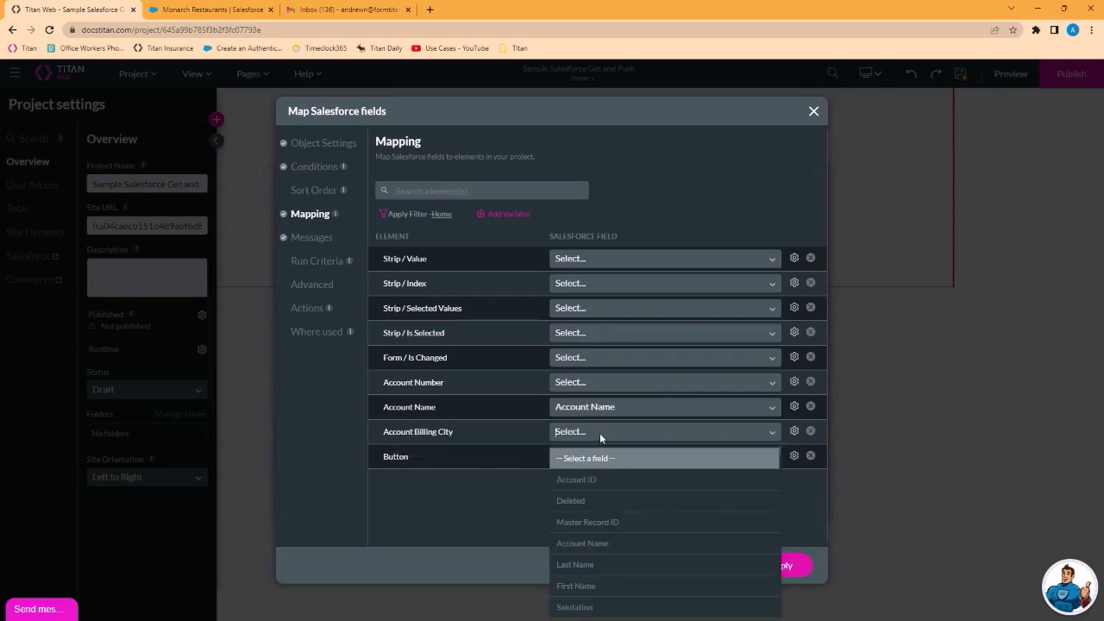
text(billing)
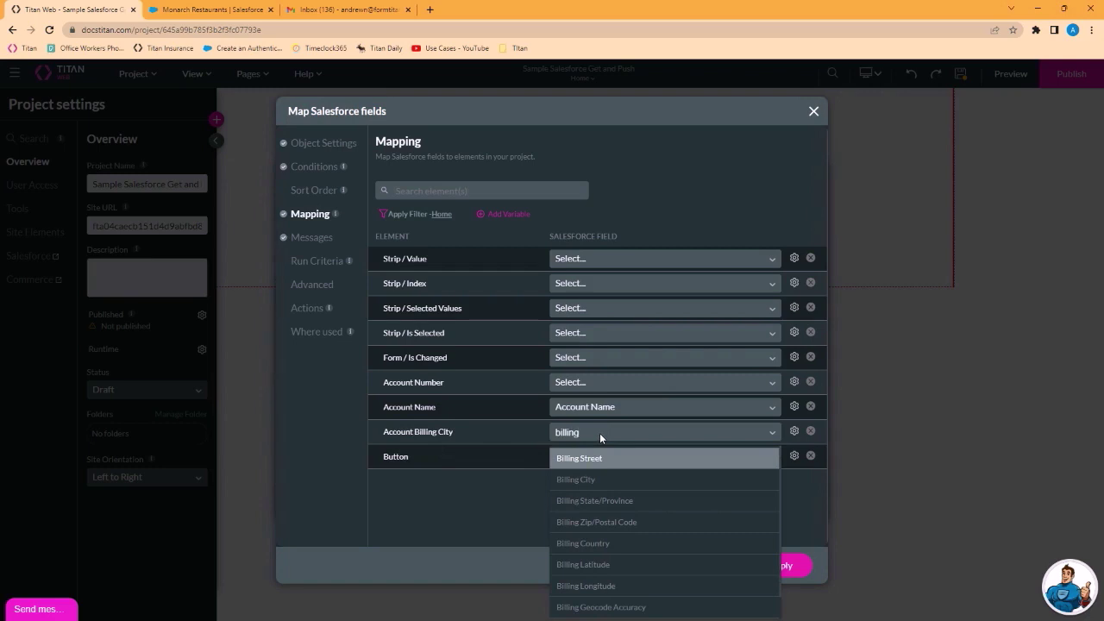
click(576, 480)
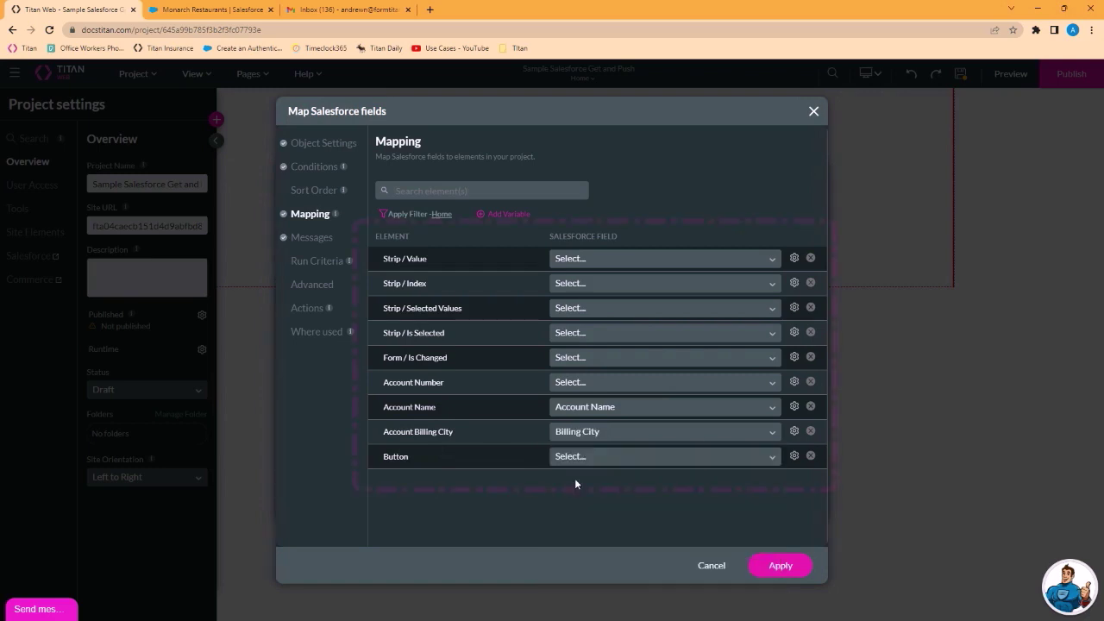
click(771, 568)
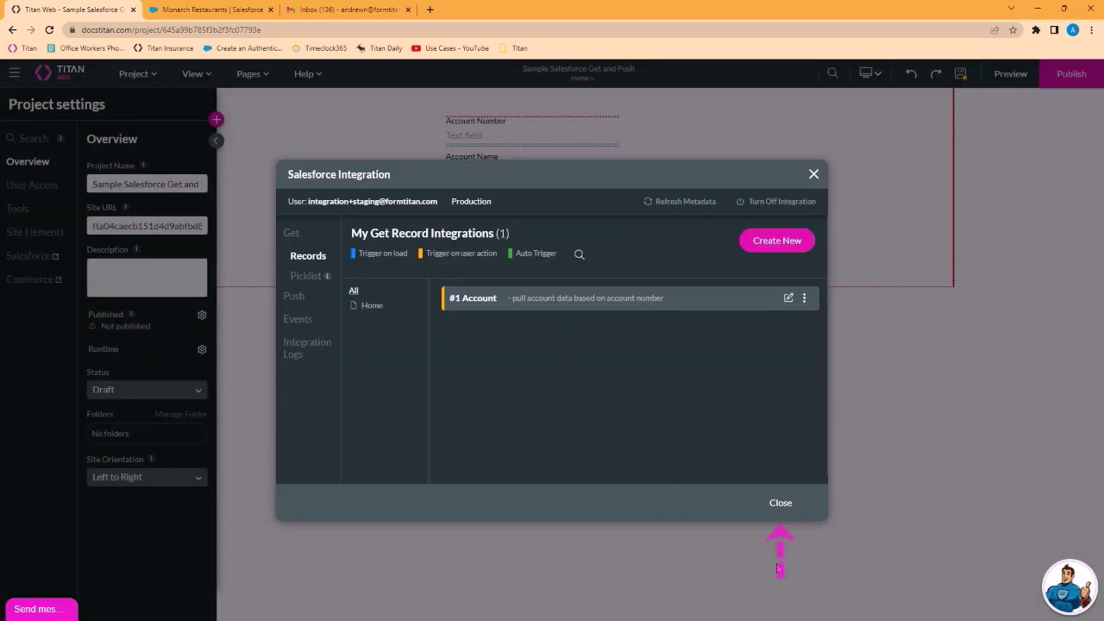
Close the Salesforce Integration dialog and project settings, then select the form's button
click(781, 503)
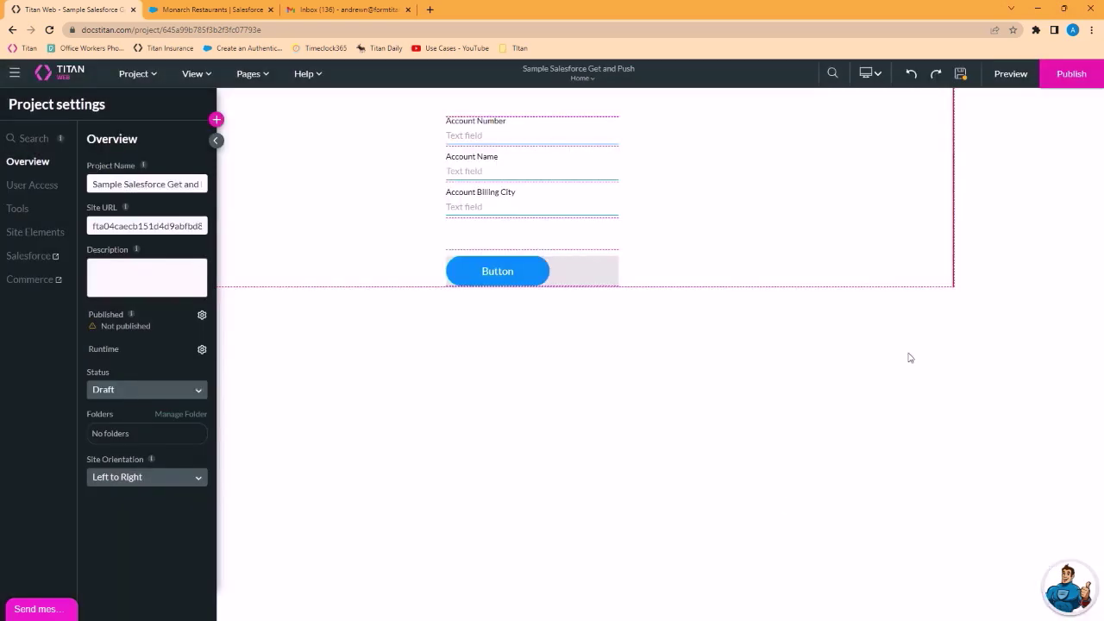
click(960, 76)
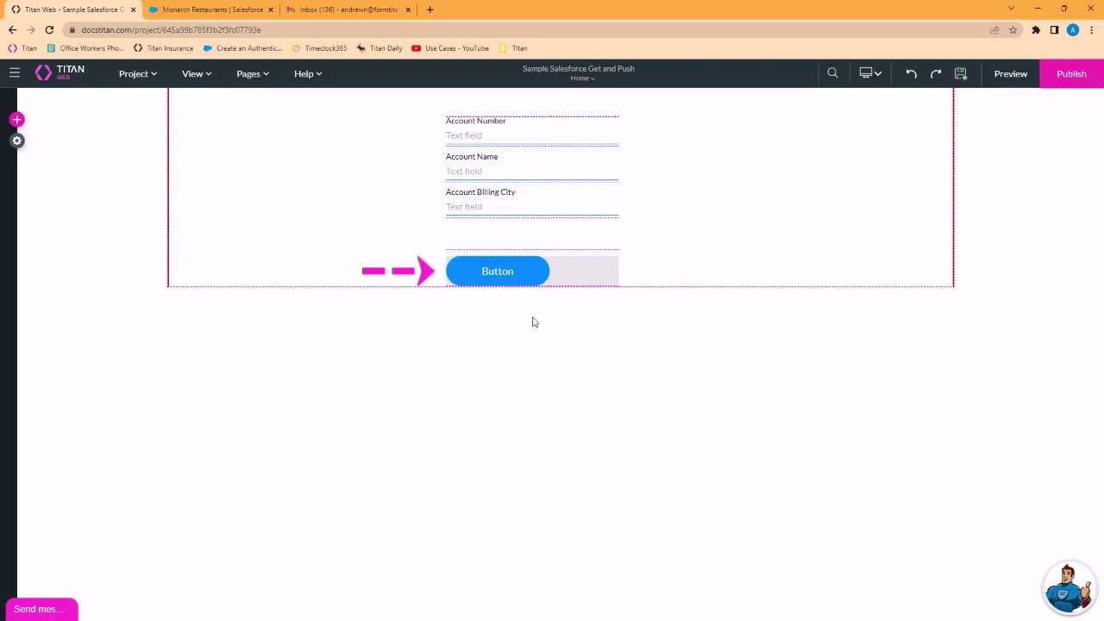
click(500, 276)
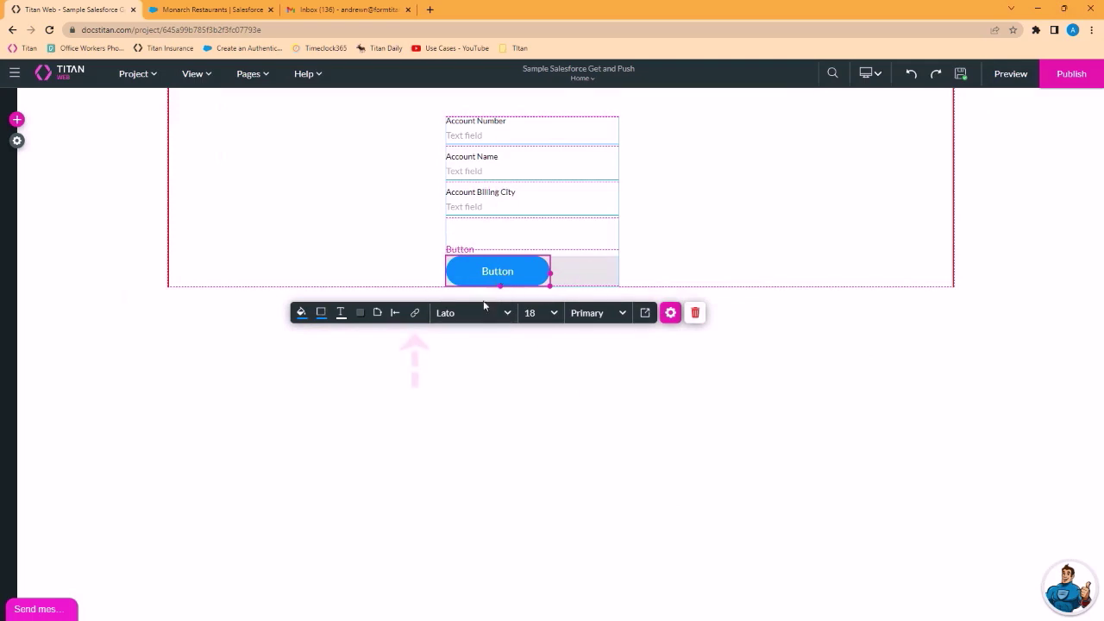
Add a Salesforce Action step after Start using the #1 Account get integration
click(413, 315)
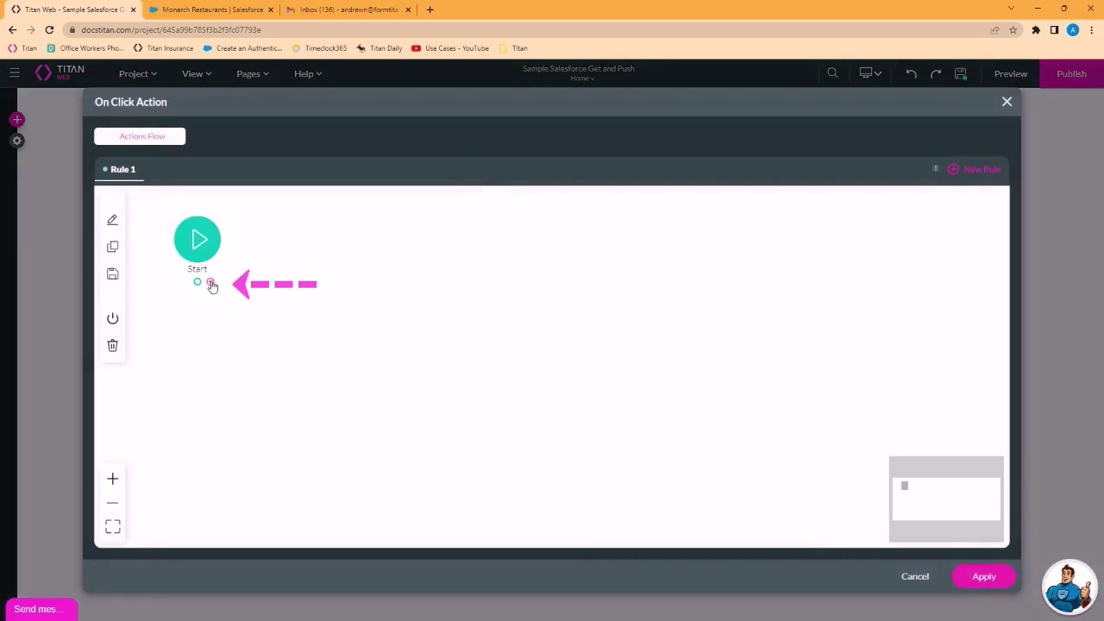
click(212, 285)
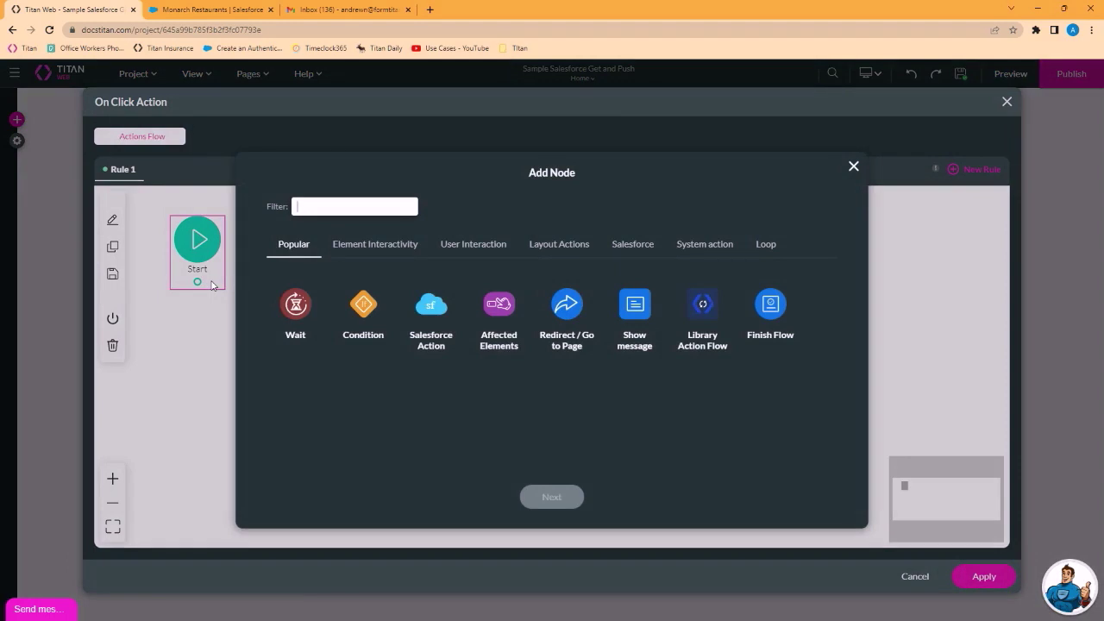
click(430, 307)
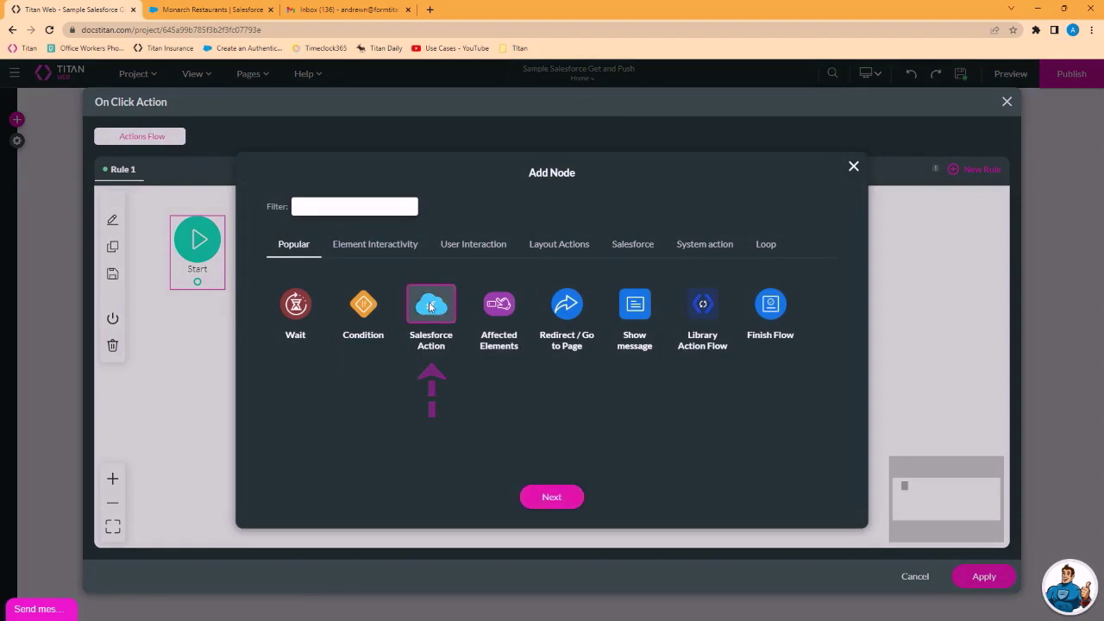
click(562, 497)
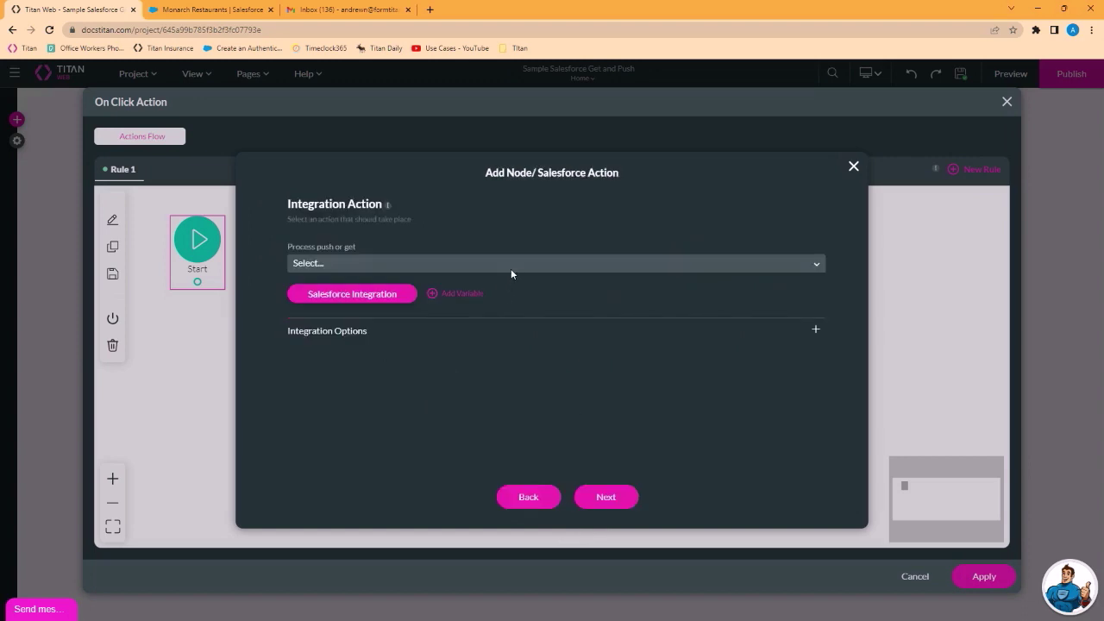
click(511, 265)
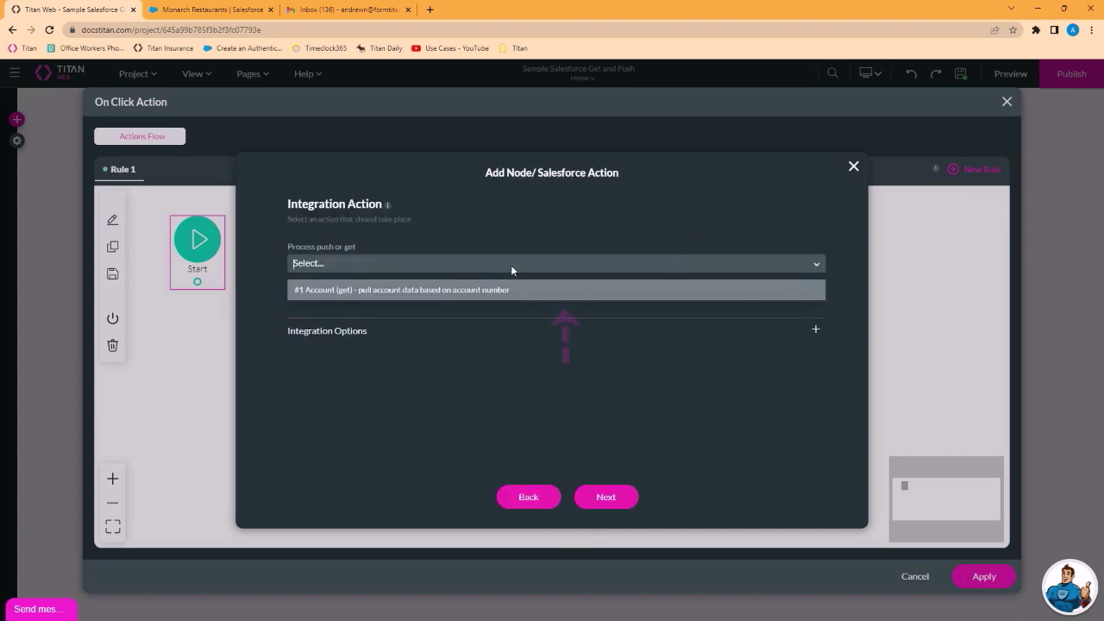
click(395, 290)
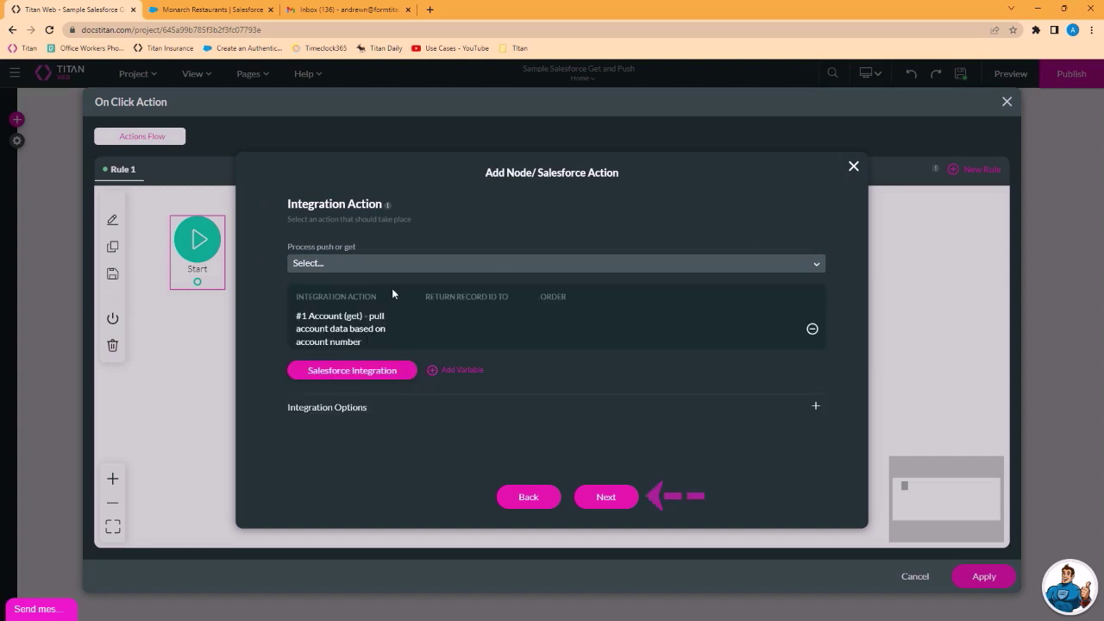
click(605, 496)
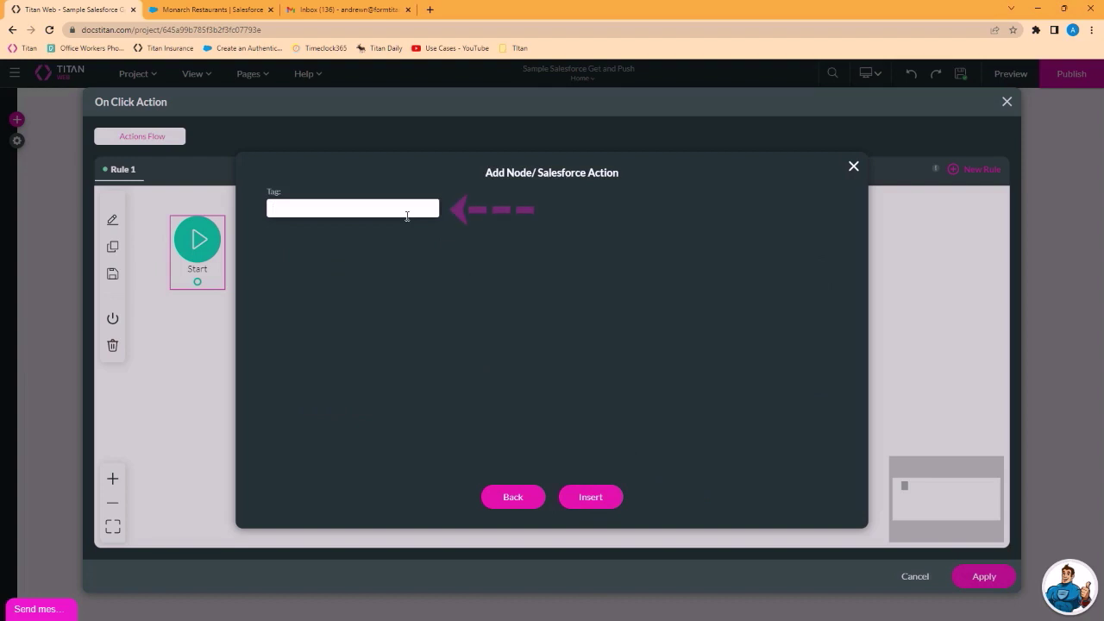
Tag the step 'return account info', insert it, apply the flow, and save the project
text(return account info)
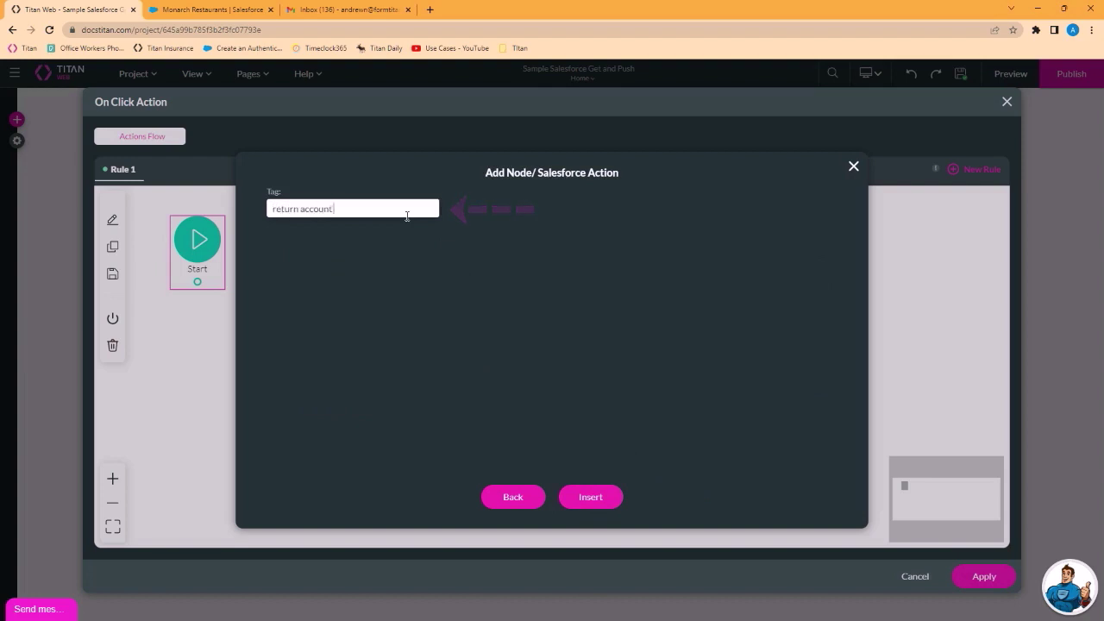
click(592, 498)
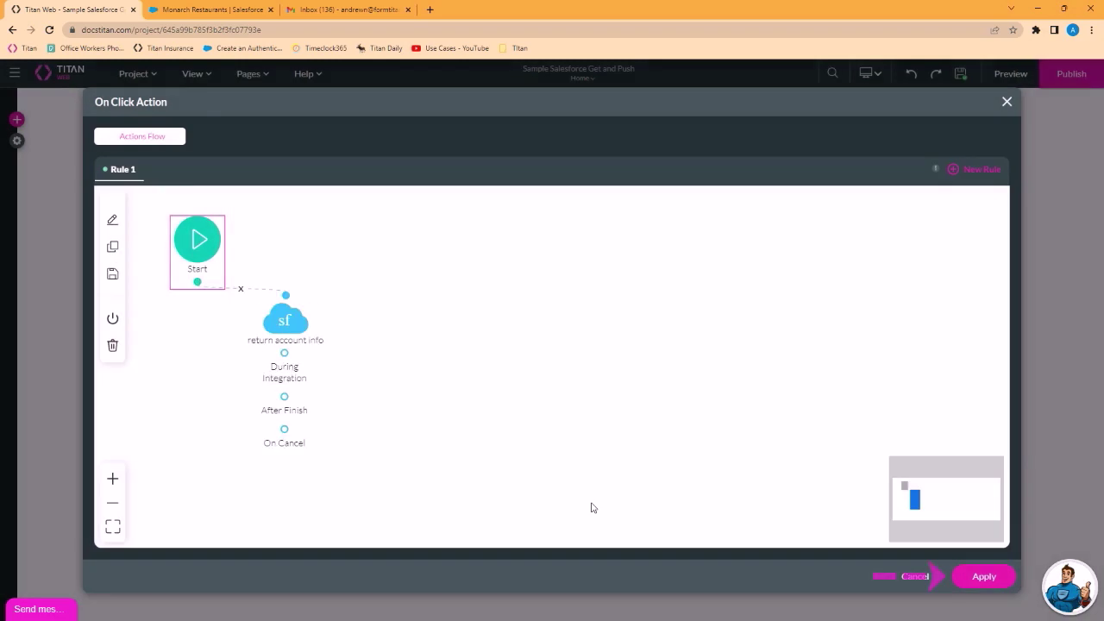
click(986, 578)
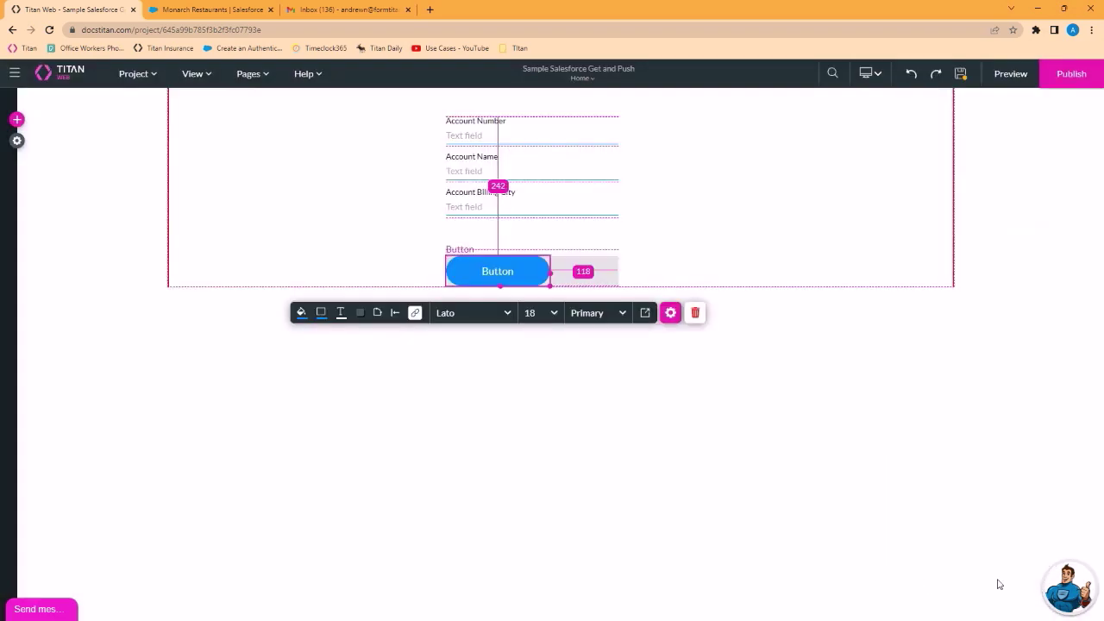
click(961, 74)
click(211, 8)
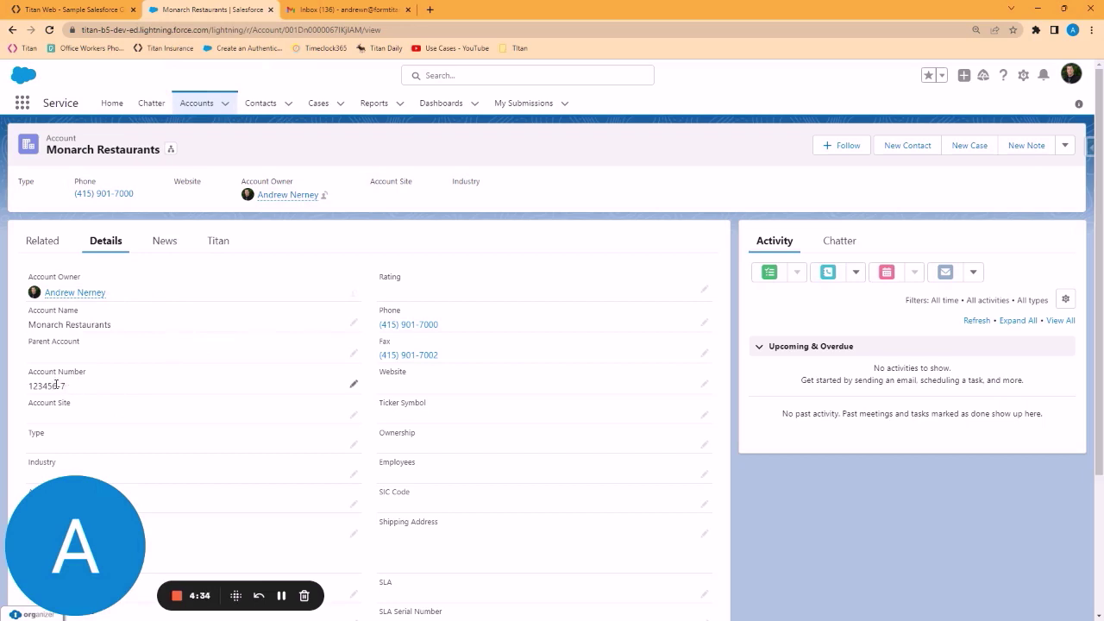
scroll(84, 399, down, 3)
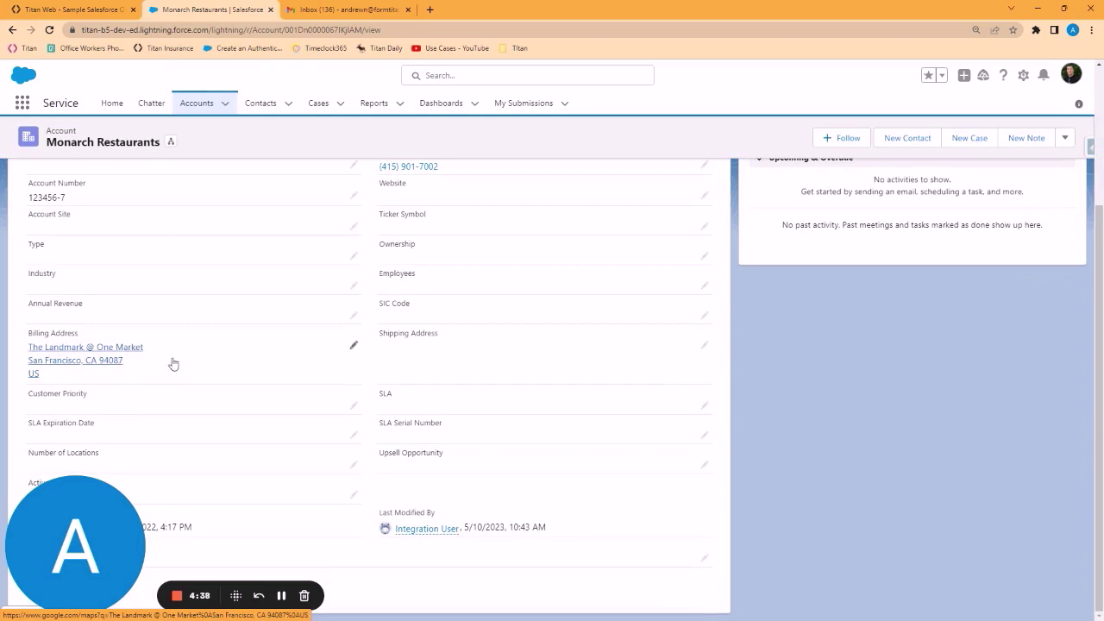
scroll(172, 363, up, 3)
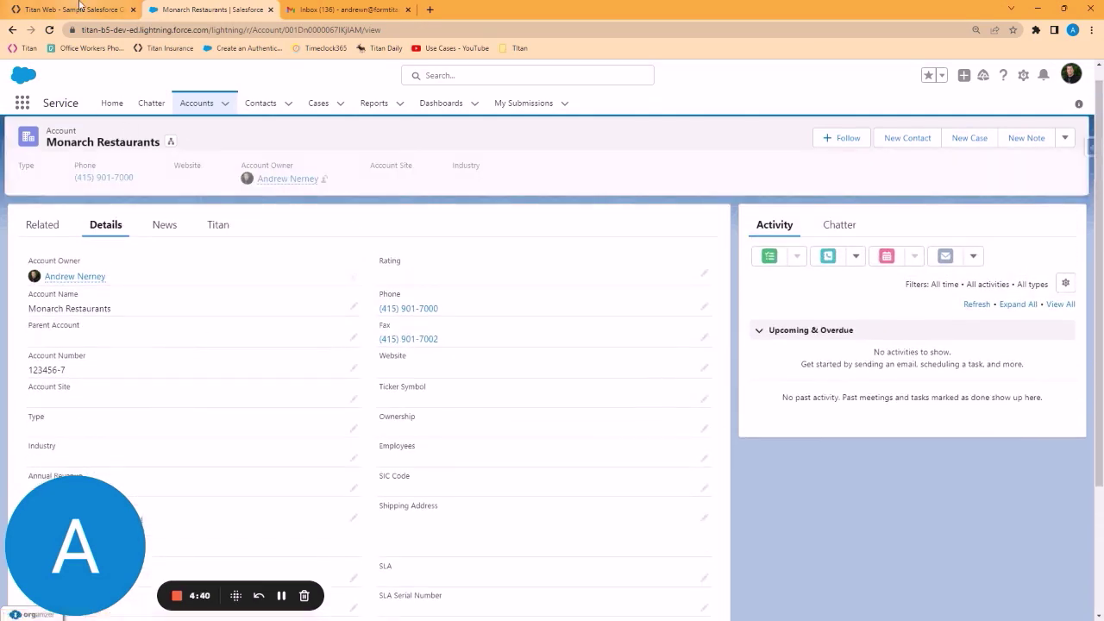
click(80, 8)
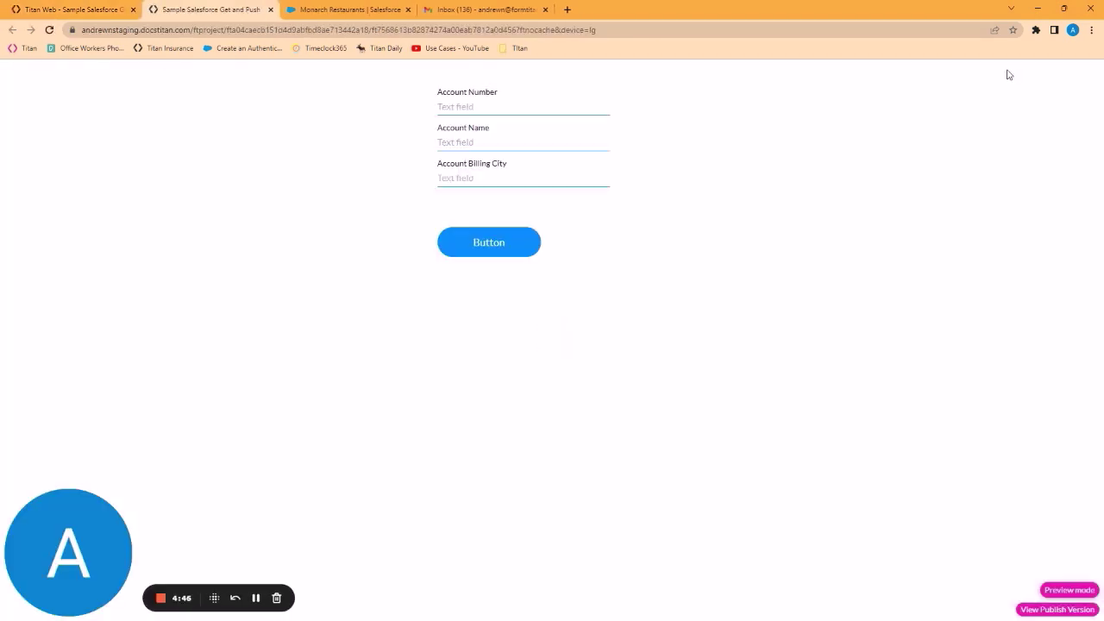
In Preview, enter an account number and run the button to fill name and city
click(512, 110)
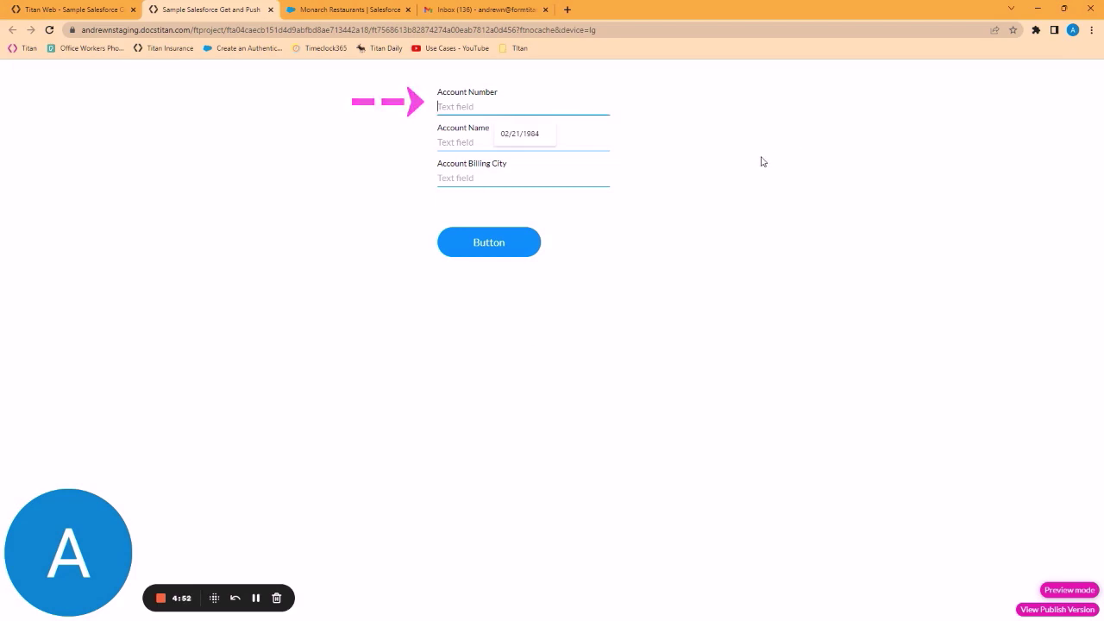
text(123456-7)
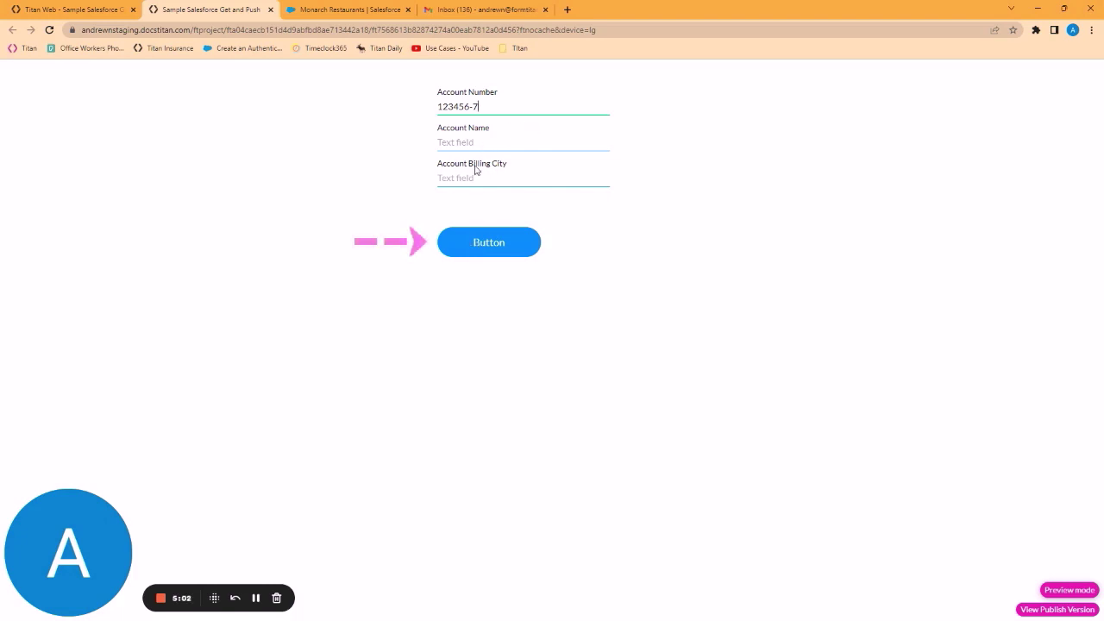
click(492, 249)
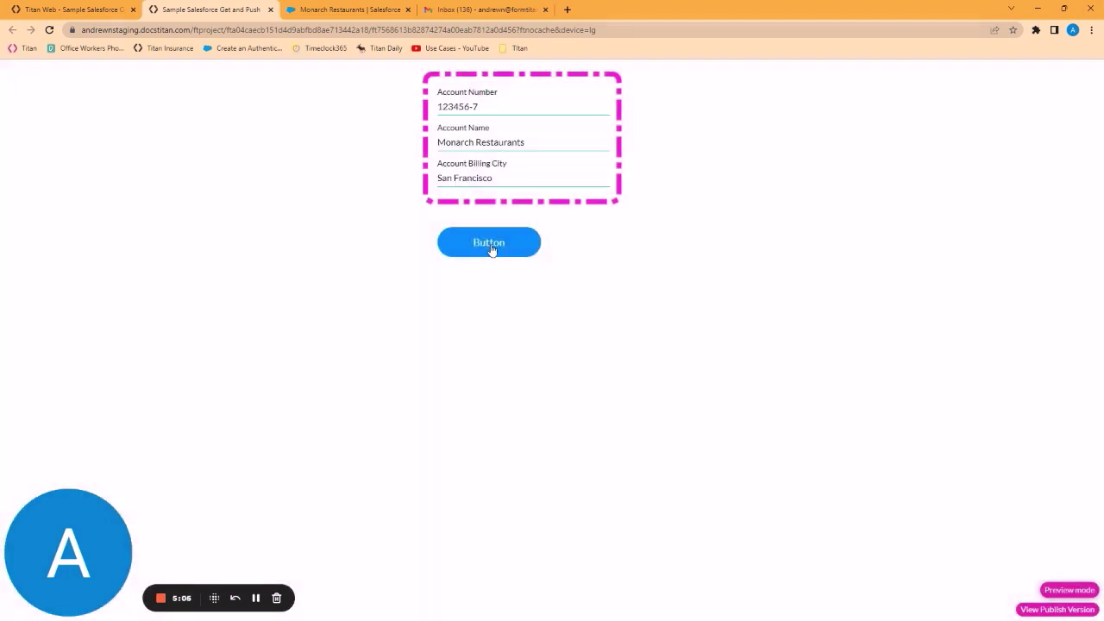